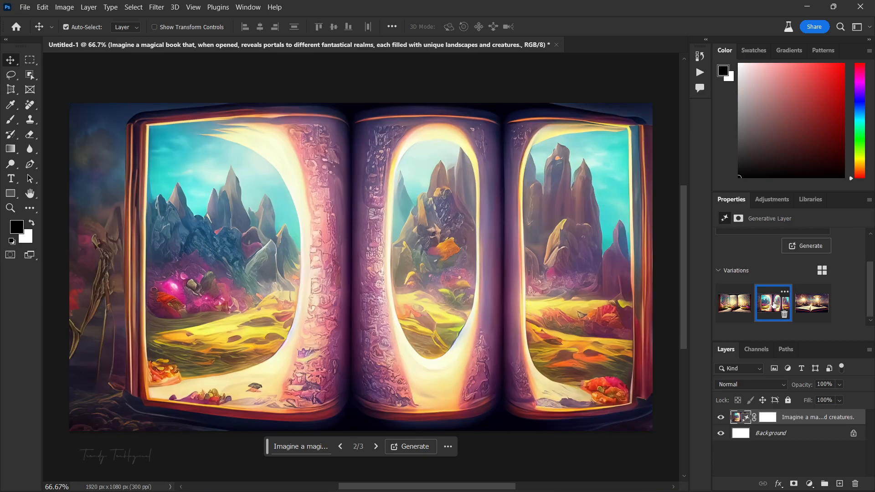
Choose the third generated variation of the magical book image
left_click(812, 304)
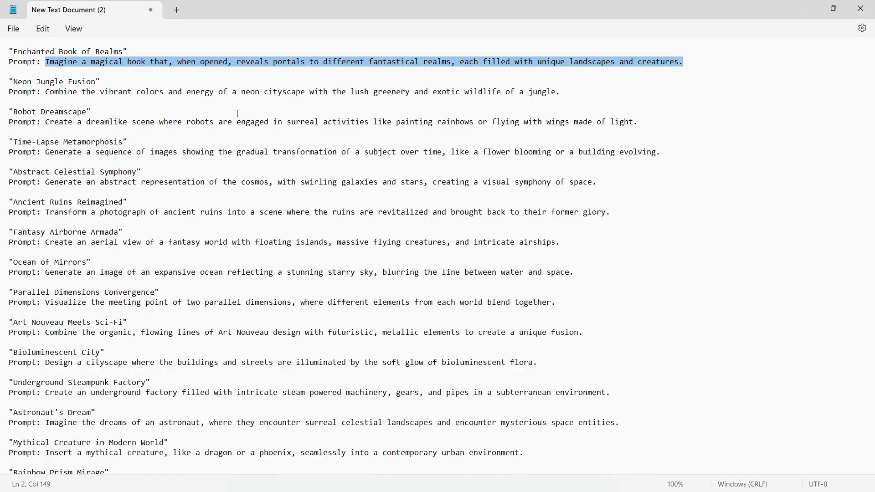
Copy the "Neon Jungle Fusion" prompt text from the notes and create a new blank 1920 x 1080 px document in Photoshop
left_click_drag(46, 92, 564, 93)
key("ctrl+c")
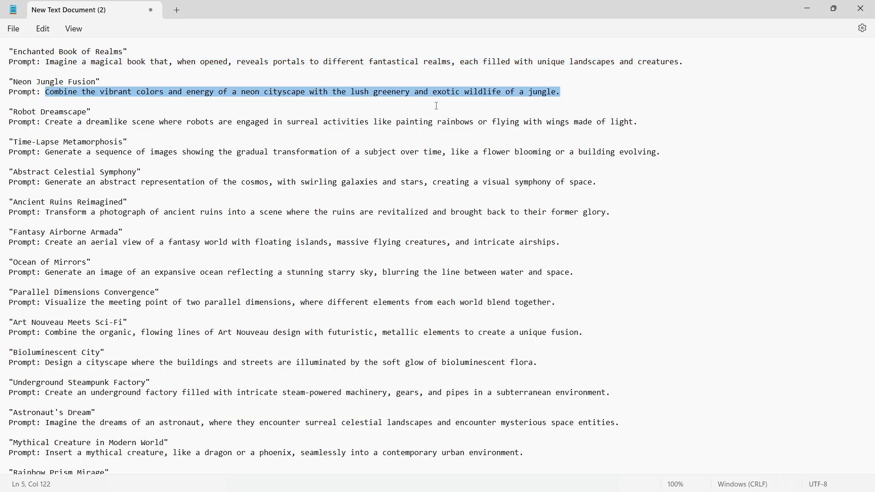
left_click(806, 8)
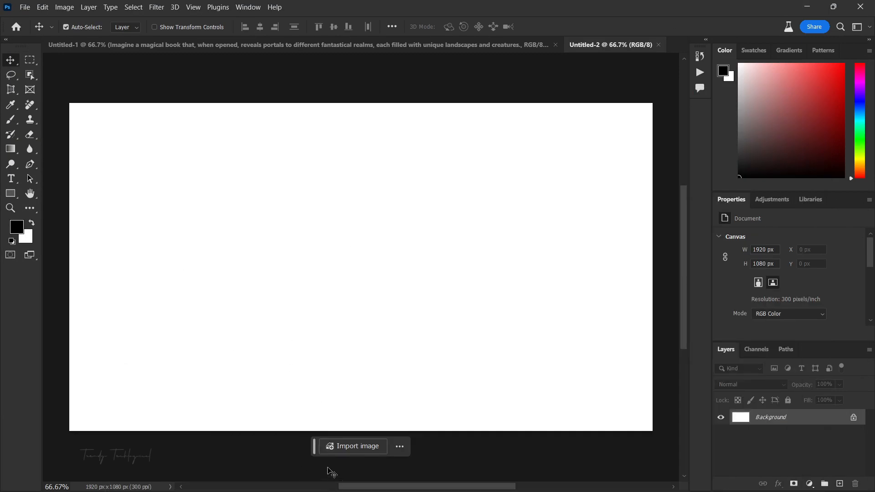
Select the entire canvas and run Generative Fill with the copied neon cityscape and jungle prompt
key("ctrl+a")
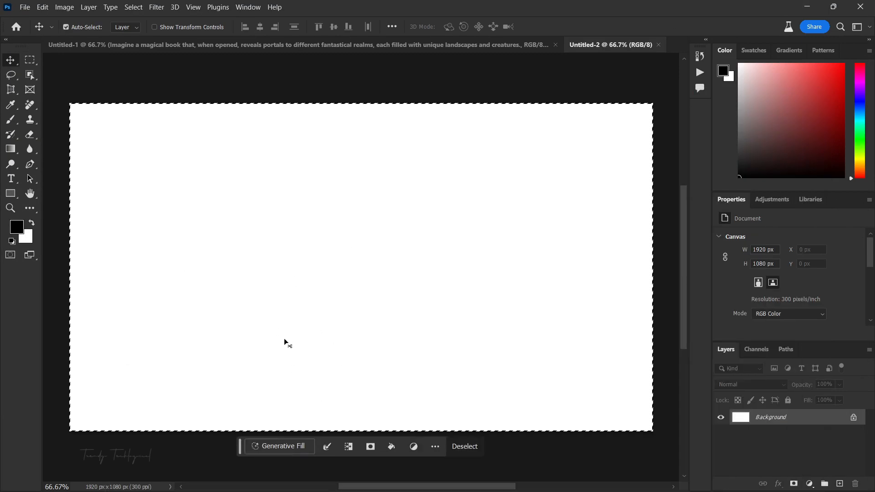
left_click(274, 450)
key("ctrl+v")
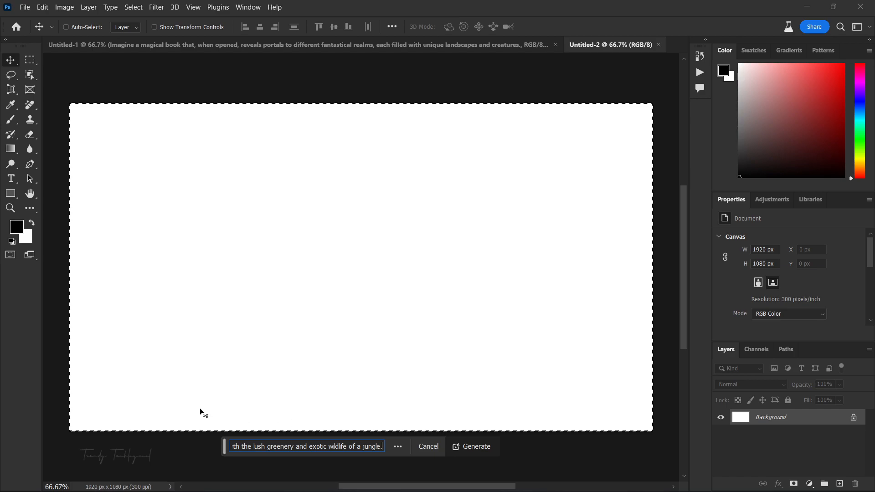
left_click(467, 449)
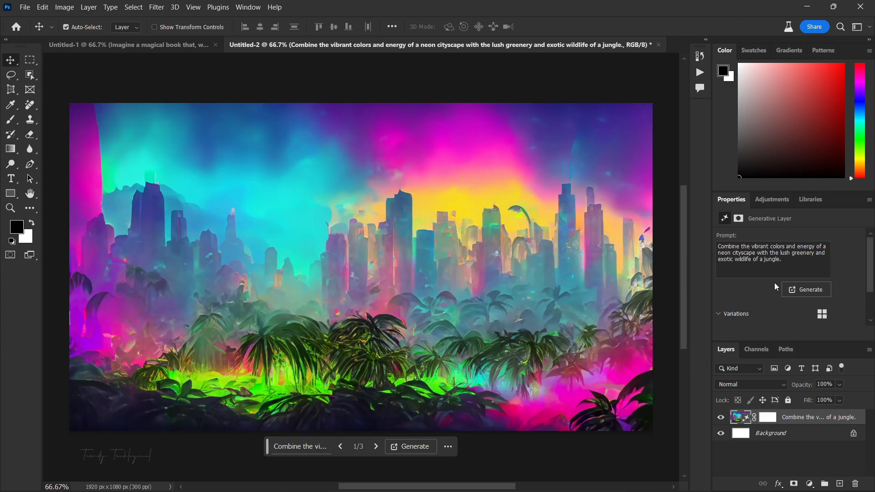
Preview the second variation of the neon jungle image and settle on the third one
scroll(773, 292, "down", 2)
left_click(770, 307)
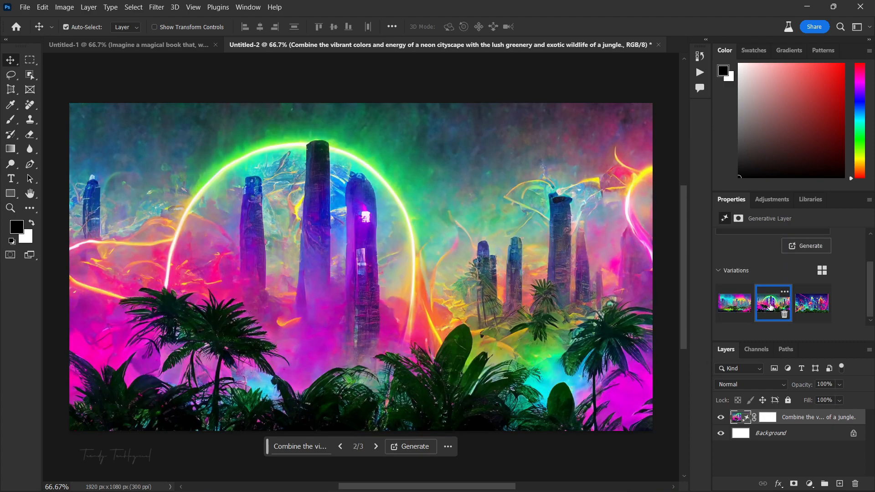
left_click(810, 303)
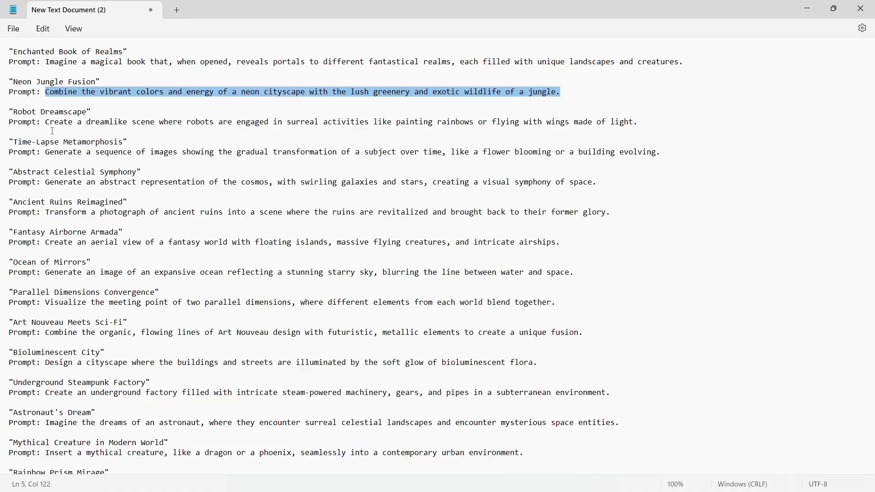
Copy the "Robot Dreamscape" prompt text from the notes and create a new 1920 x 1080 px, 300 ppi document in Photoshop
left_click_drag(47, 122, 640, 125)
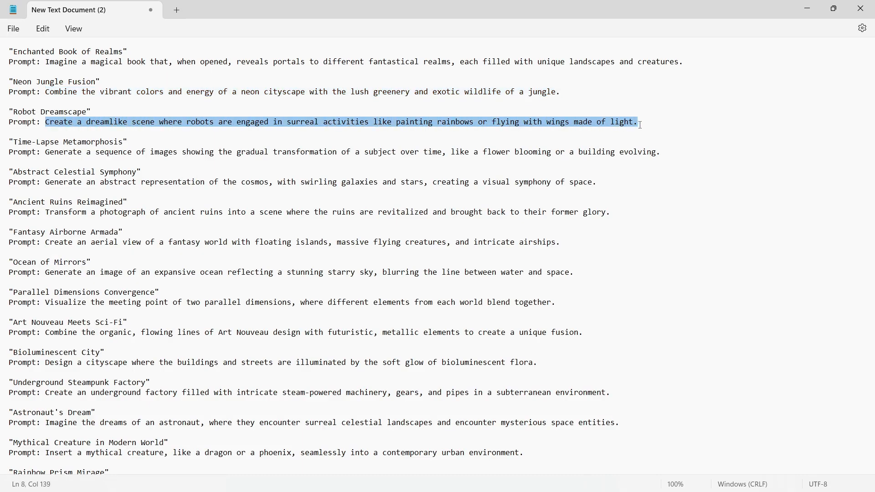
left_click(807, 8)
key("ctrl+n")
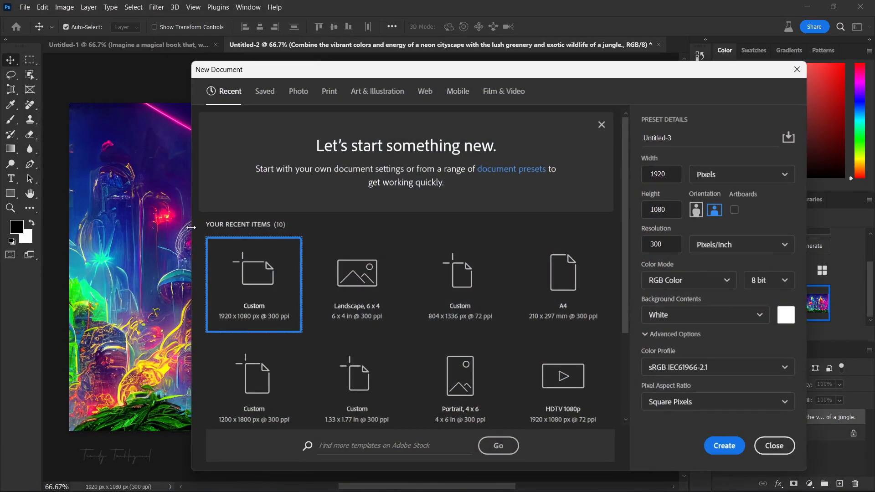
key("Return")
Select the entire canvas and run Generative Fill with the copied dreamlike robots prompt
key("ctrl+a")
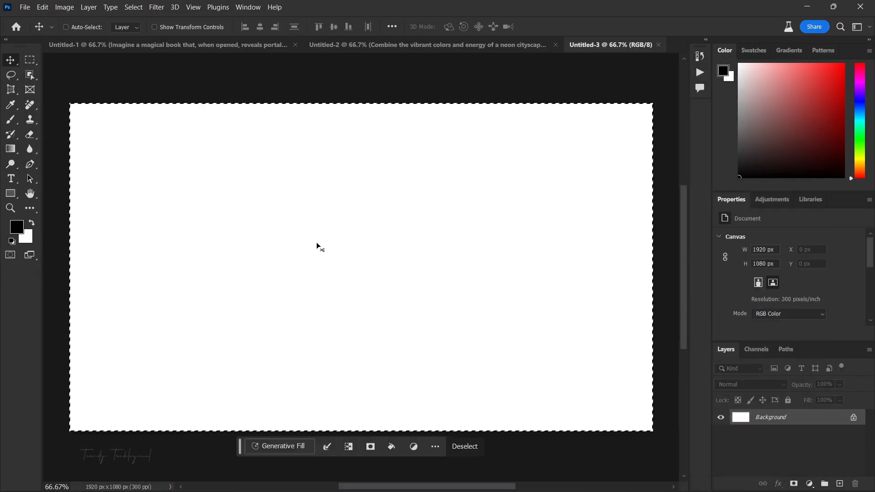
left_click(278, 445)
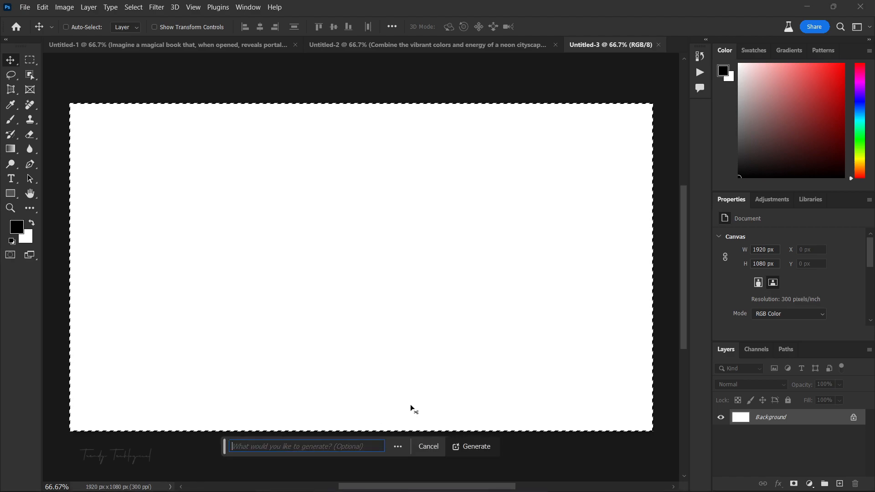
key("ctrl+v")
left_click(465, 446)
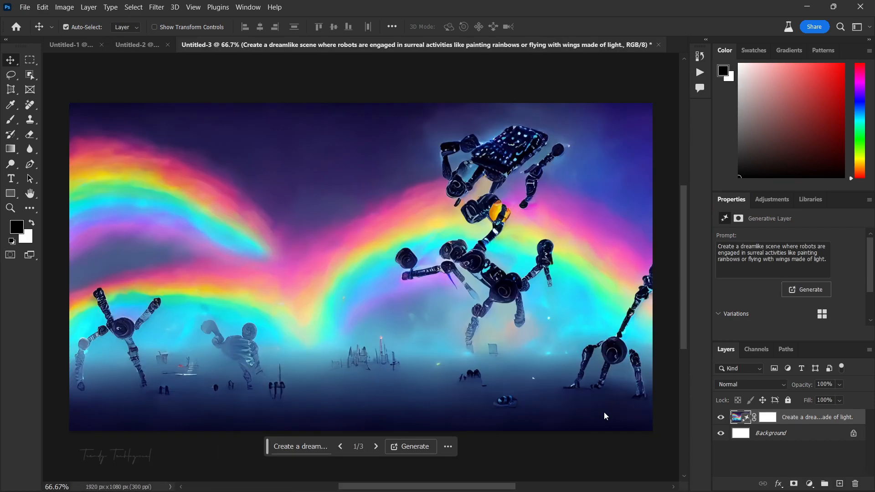
Preview the second variation of the robot dreamscape and settle on the third one
scroll(846, 293, "down", 2)
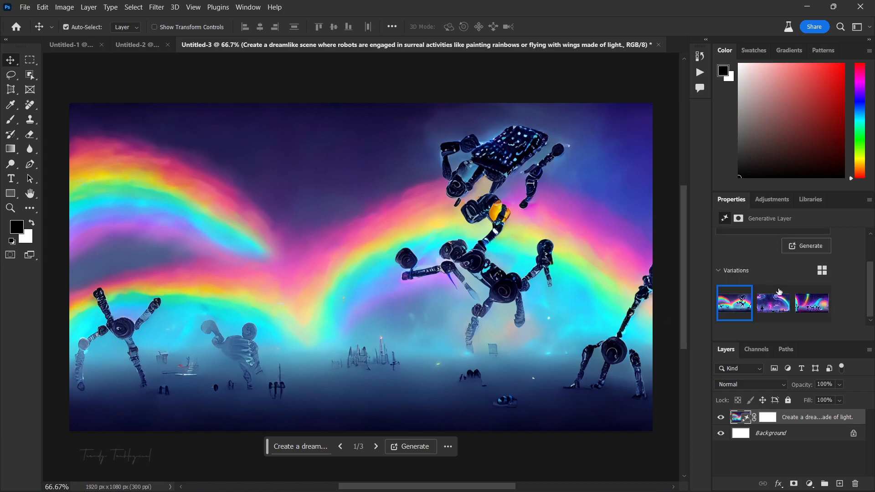
left_click(769, 306)
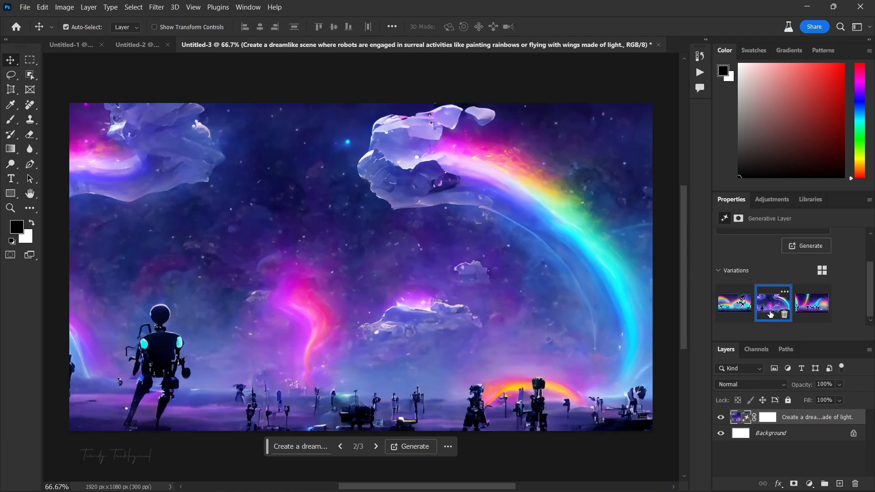
left_click(811, 302)
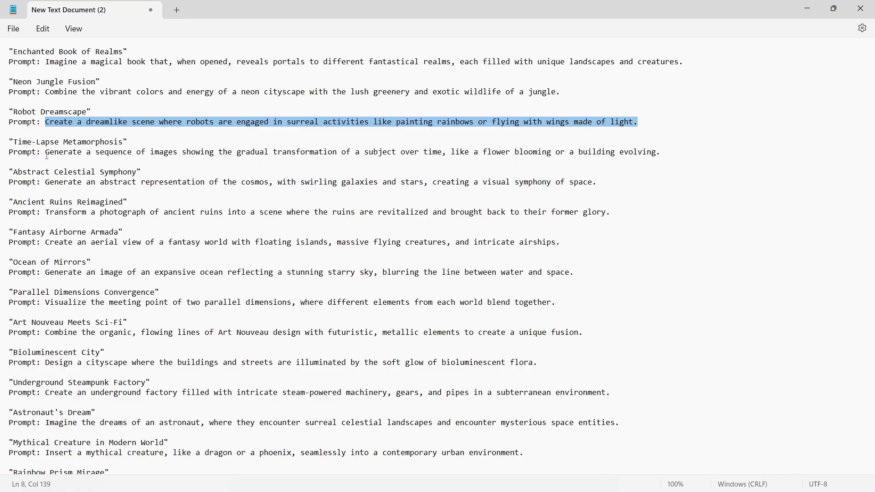
Copy the "Time-Lapse Metamorphosis" prompt text from the notes and create another blank 1920 x 1080 px document in Photoshop
left_click_drag(46, 152, 670, 150)
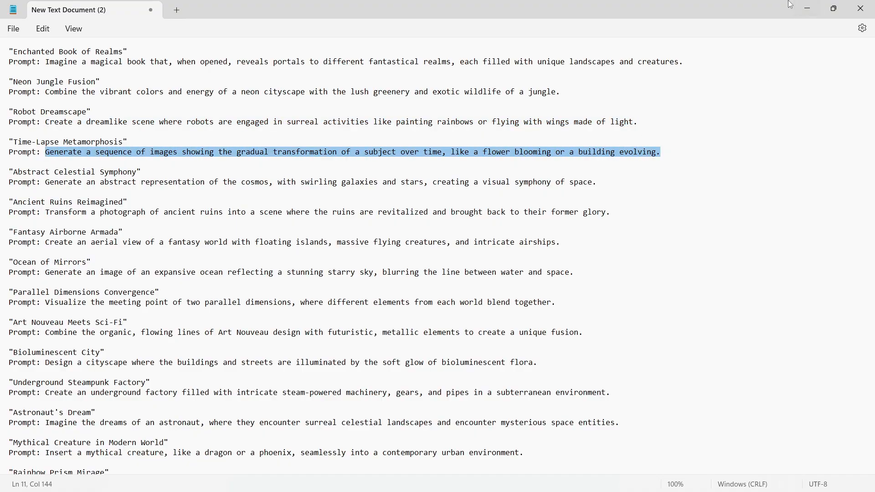
left_click(807, 8)
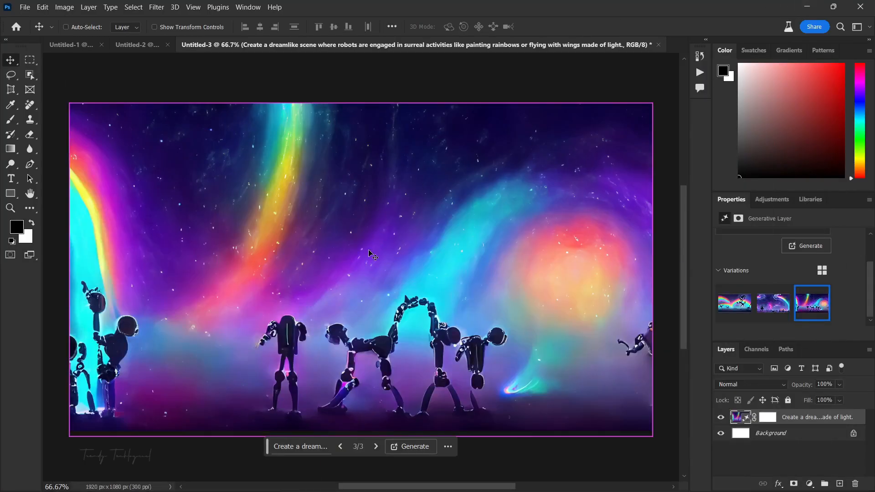
key("ctrl+n")
key("Return")
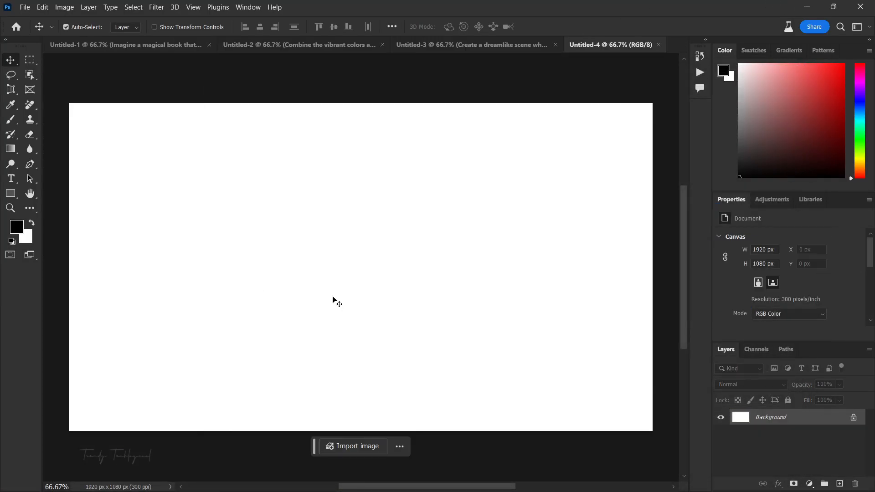
Select the entire canvas and run Generative Fill with the copied prompt about a subject's gradual transformation over time
key("ctrl+a")
left_click(306, 446)
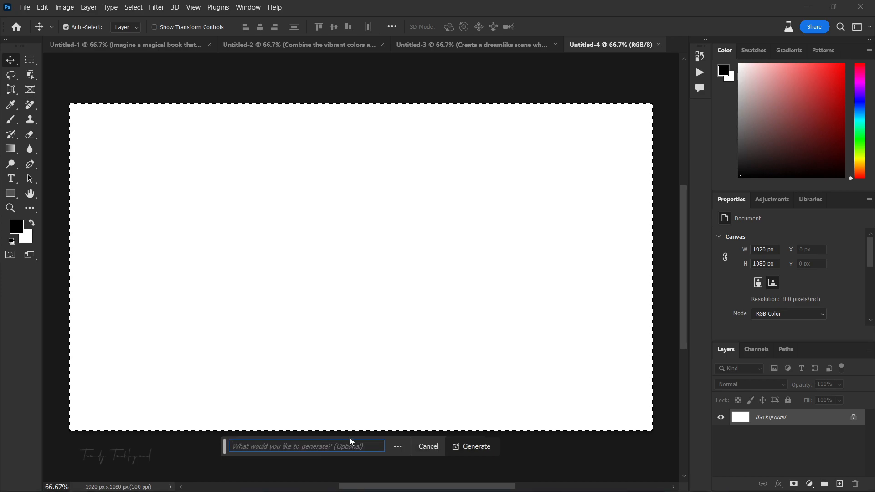
key("ctrl+v")
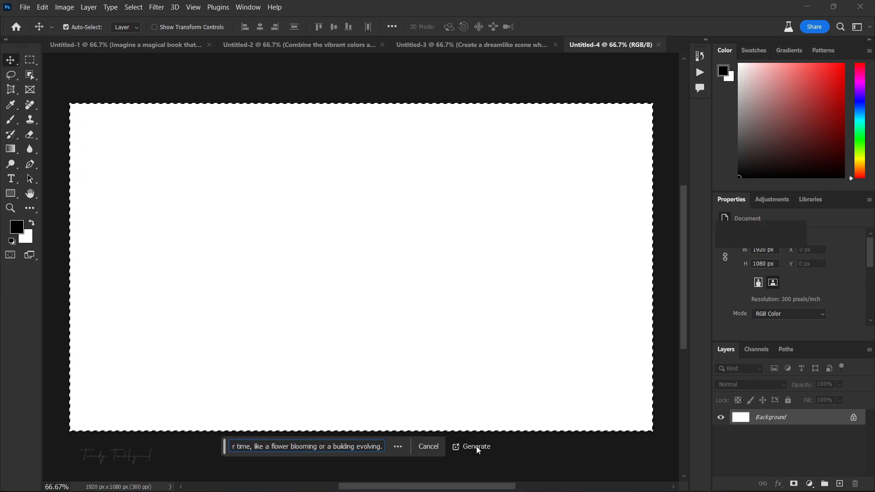
left_click(471, 446)
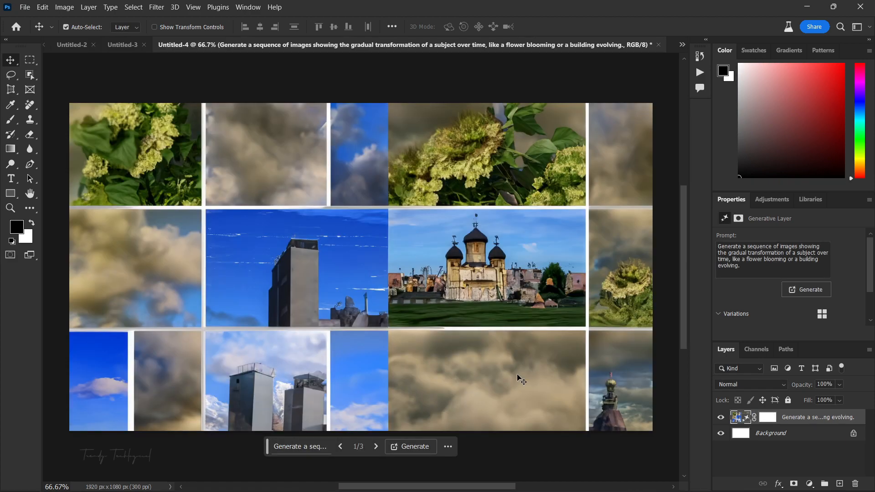
Preview the second variation of the time-lapse image sequence and settle on the third one
left_click(770, 303)
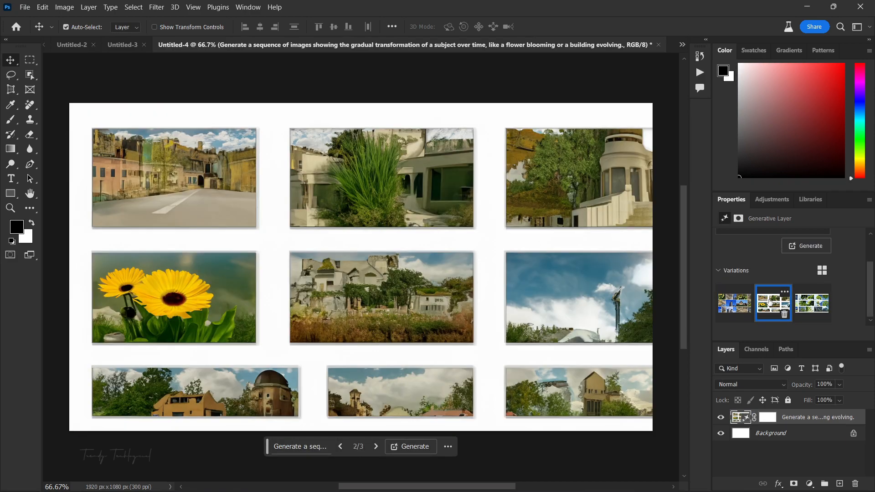
left_click(808, 302)
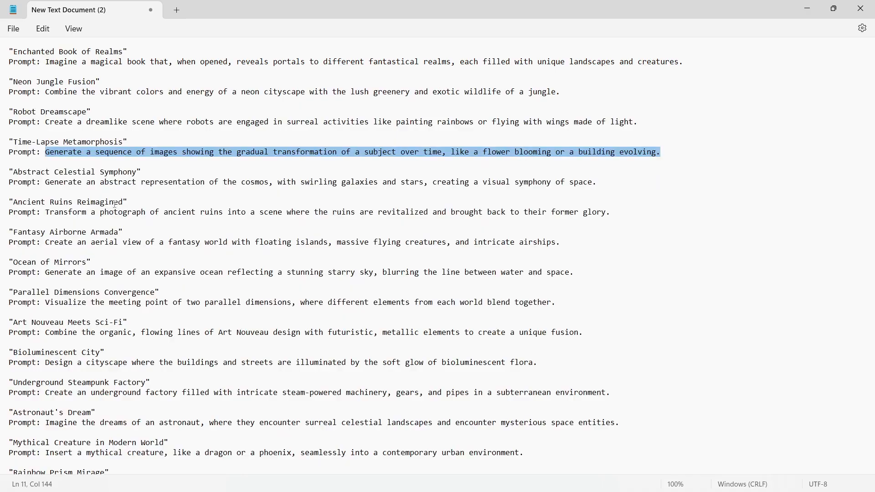
Copy the "Abstract Celestial Symphony" prompt text from the notes and create a new 1920 x 1080 px, 300 ppi document in Photoshop
left_click_drag(49, 184, 615, 185)
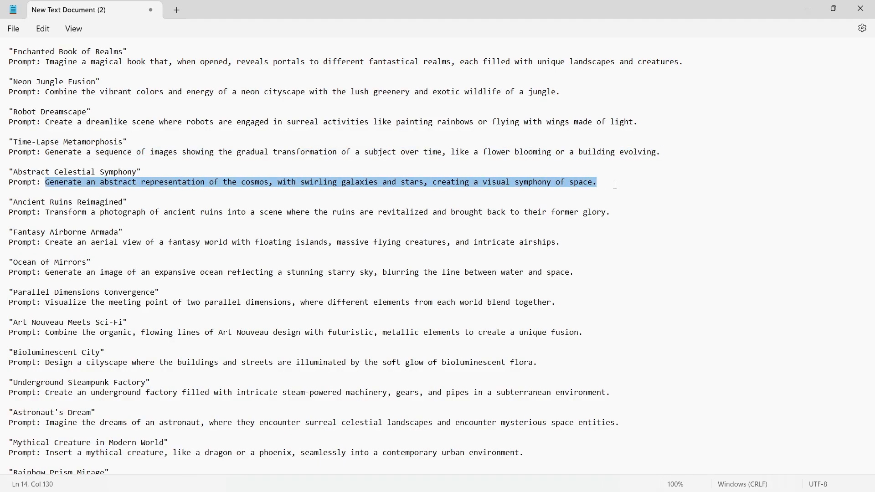
left_click(807, 9)
key("ctrl+n")
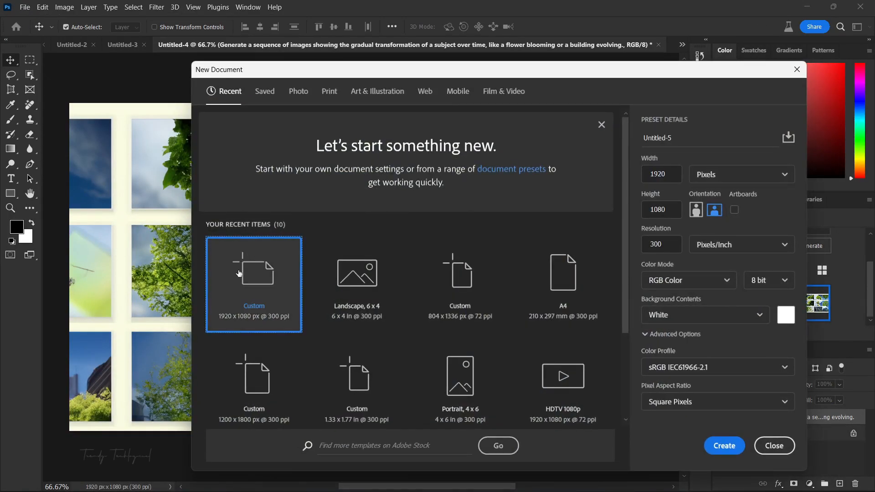
key("Return")
Select the entire canvas and run Generative Fill with the copied abstract cosmos prompt
key("ctrl+a")
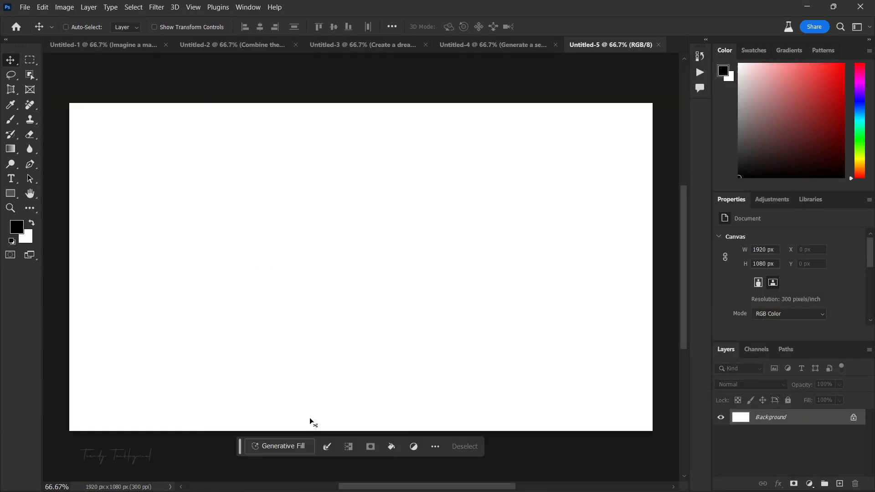
left_click(291, 449)
key("ctrl+v")
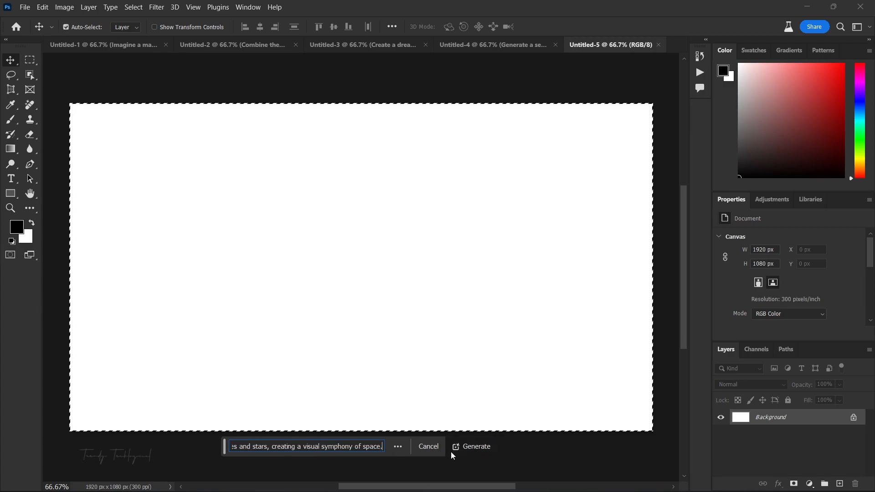
left_click(474, 447)
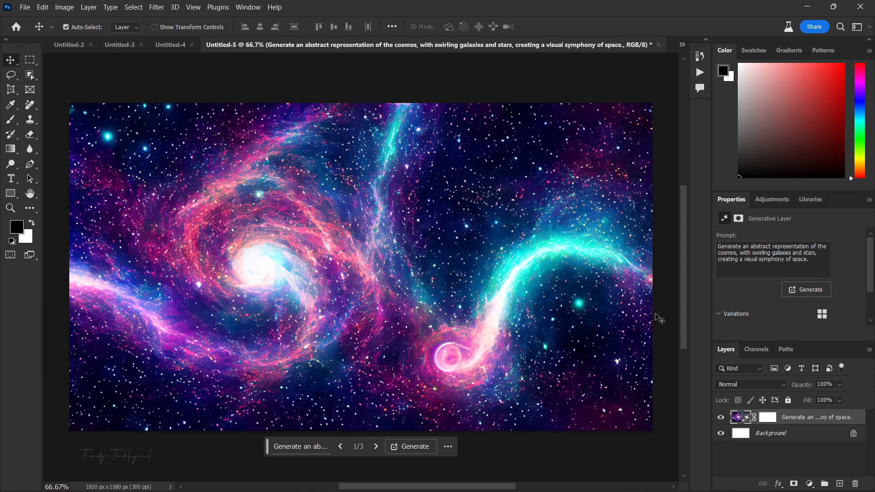
Preview the second variation of the cosmos image and settle on the third one
scroll(789, 308, "down", 1)
left_click(772, 302)
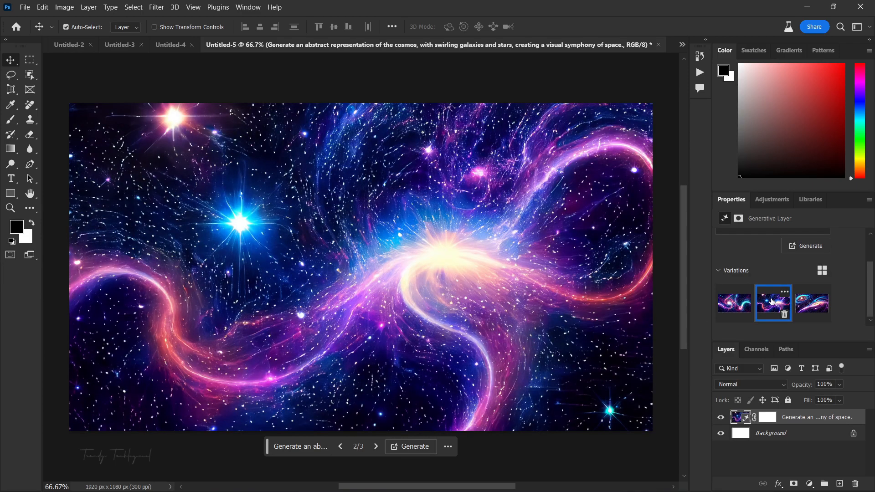
left_click(811, 307)
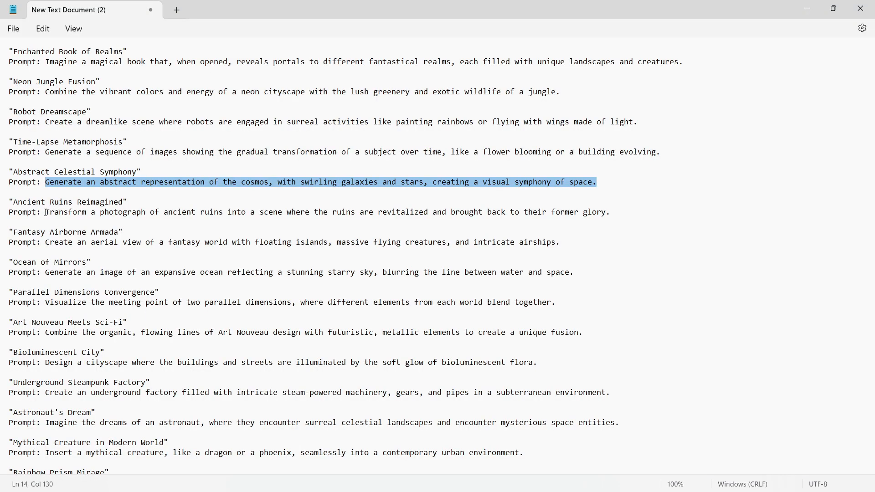
Copy the "Ancient Ruins Reimagined" prompt text from the notes and create a new 1920 x 1080 px, 300 ppi document in Photoshop
left_click_drag(46, 212, 615, 214)
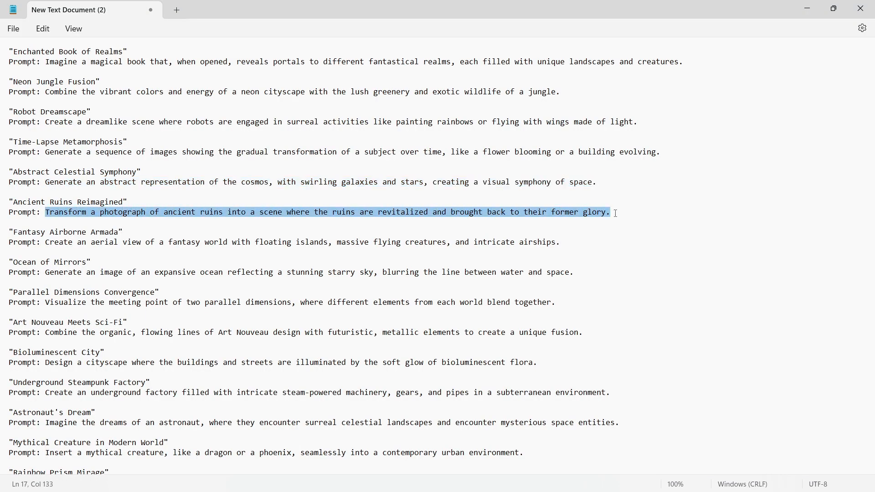
left_click(808, 8)
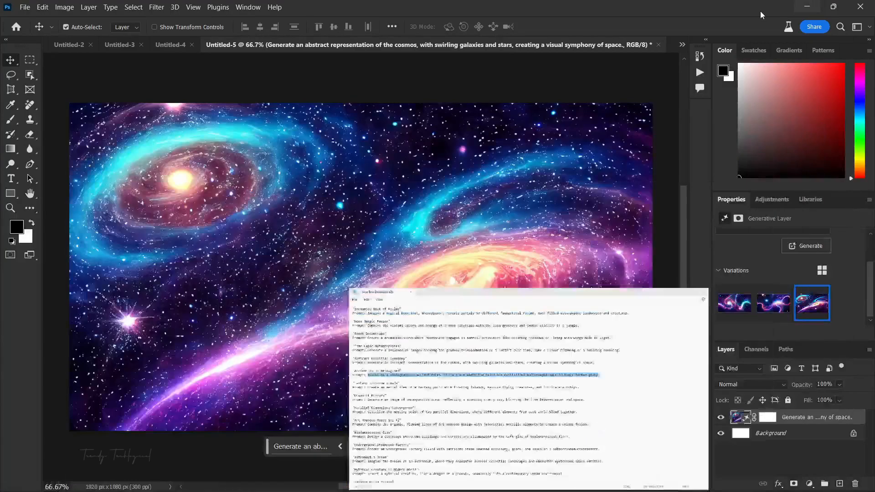
key("ctrl+n")
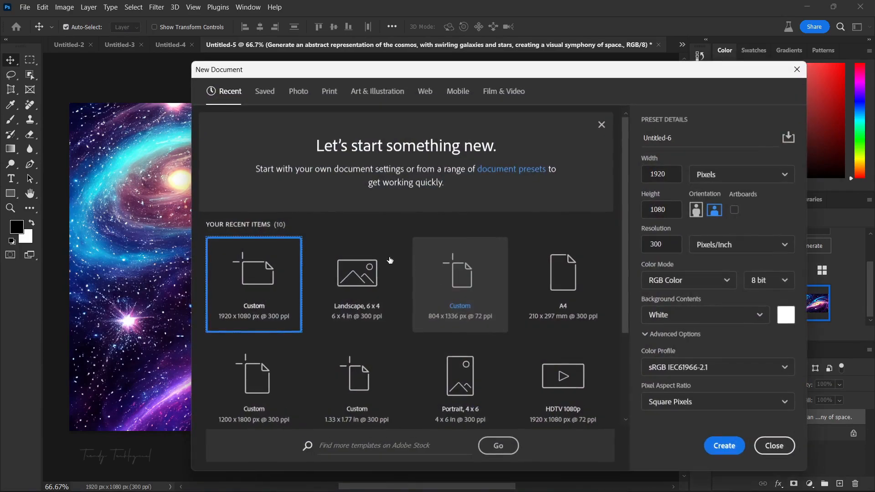
double_click(239, 274)
Select the entire canvas and run Generative Fill with the copied ancient ruins prompt
key("ctrl+a")
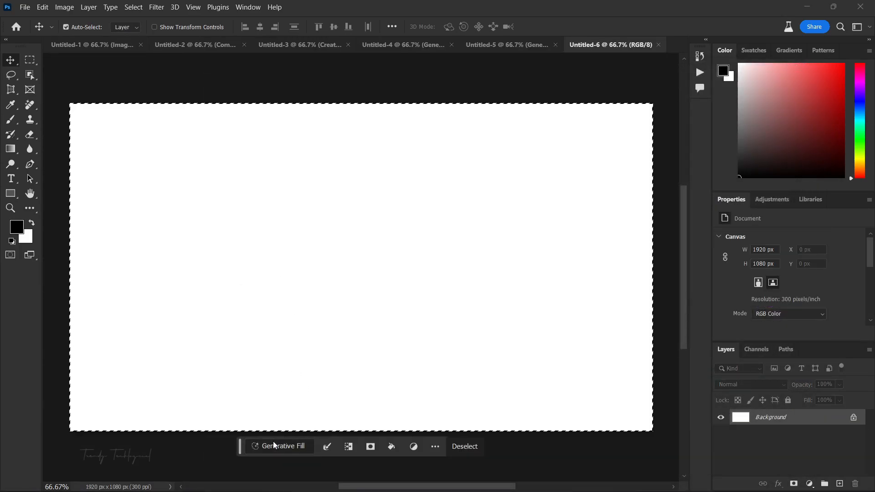
left_click(279, 446)
key("ctrl+v")
left_click(463, 449)
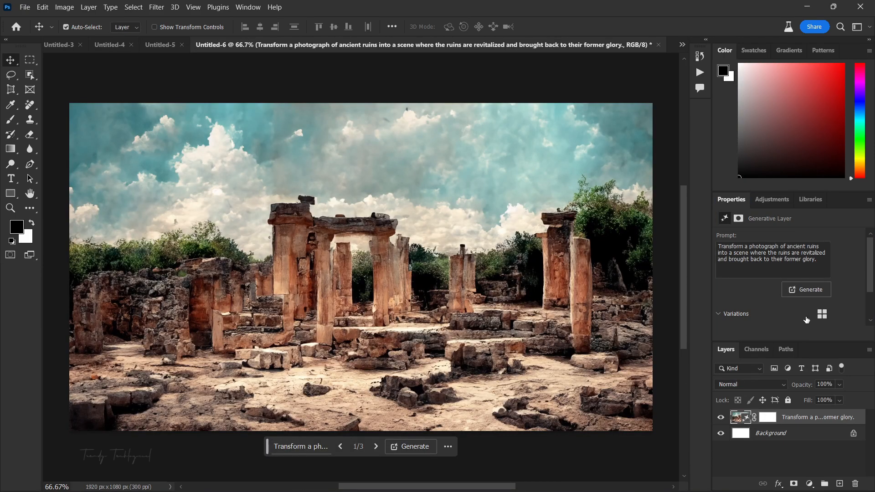
Preview the second variation of the ancient ruins image and settle on the third one
scroll(774, 297, "down", 2)
left_click(769, 308)
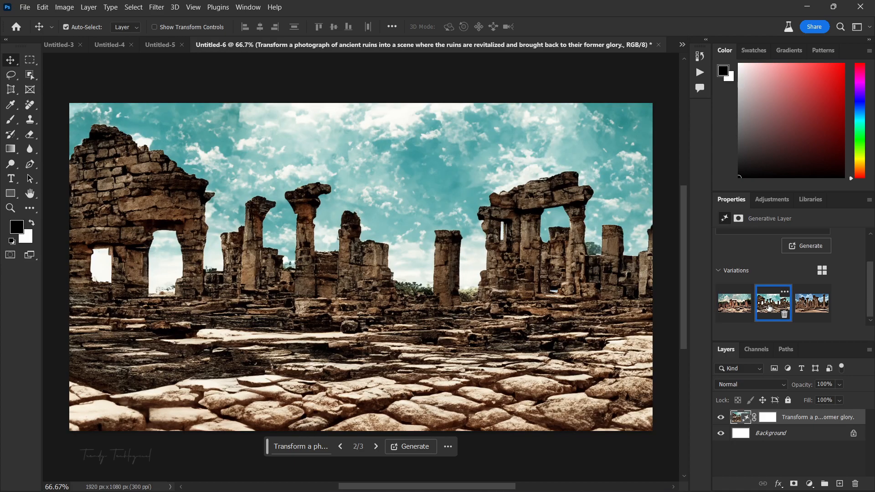
left_click(811, 304)
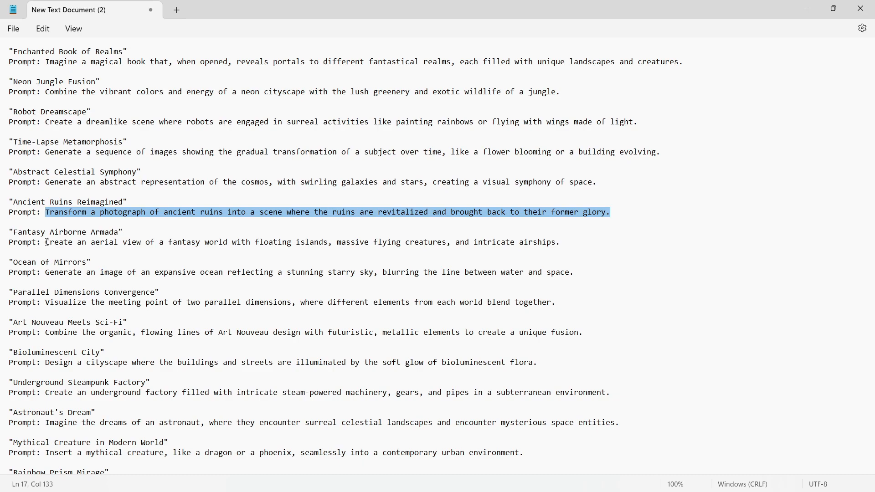
Copy the "Fantasy Airborne Armada" prompt text from the notes and create a new 1920 x 1080 px, 300 ppi document in Photoshop
left_click_drag(48, 242, 567, 242)
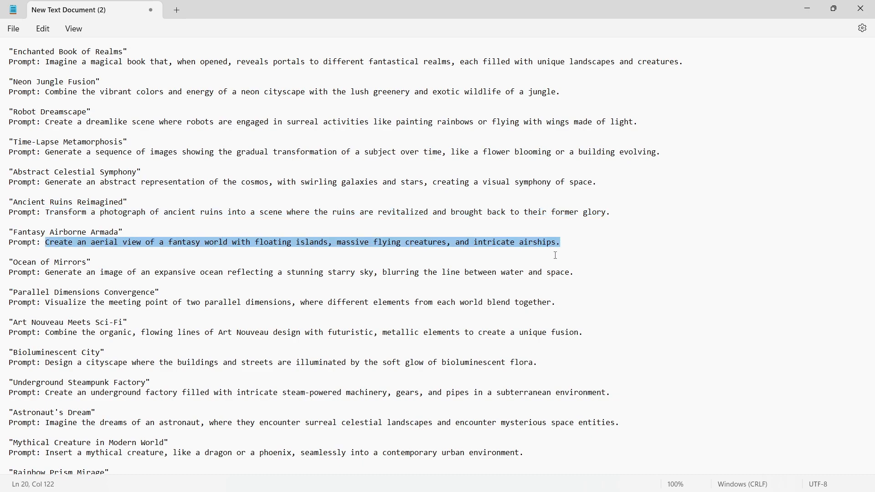
left_click(813, 9)
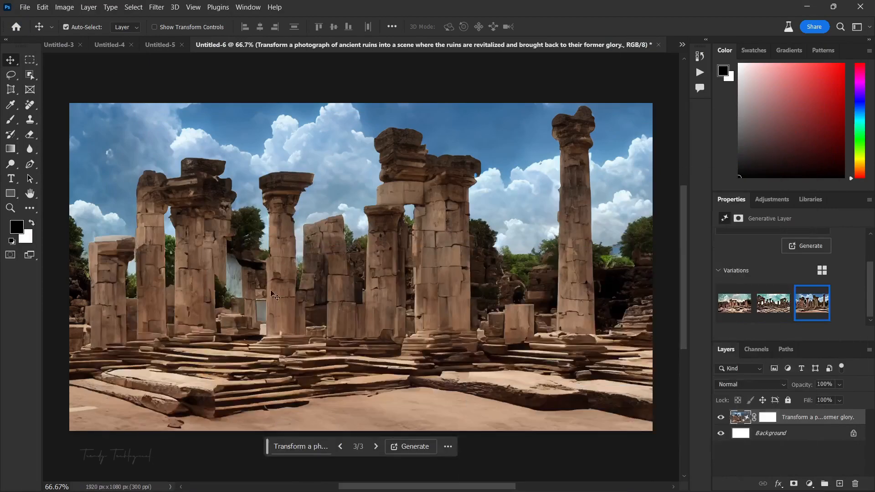
key("ctrl+n")
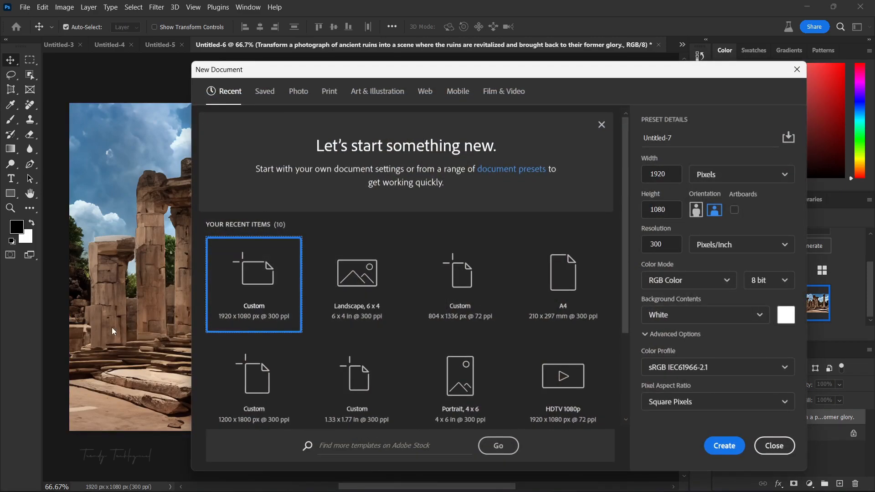
double_click(215, 272)
Select the entire canvas and run Generative Fill with the copied fantasy world aerial view prompt
key("ctrl+a")
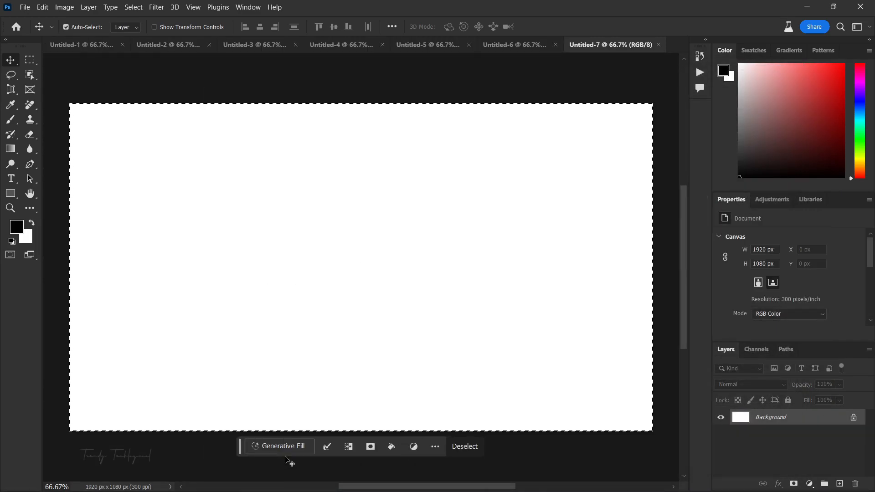
left_click(283, 447)
key("ctrl+v")
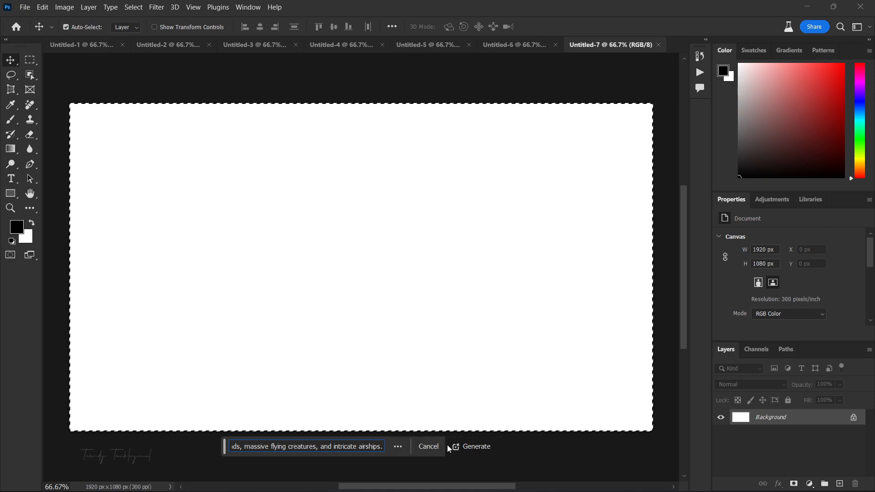
left_click(480, 446)
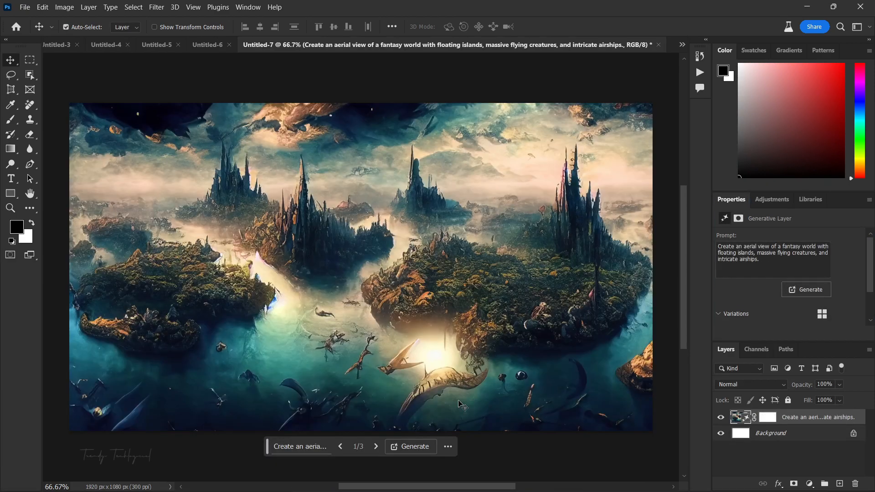
Preview the second variation of the floating islands image and settle on the third one
scroll(766, 301, "down", 2)
left_click(766, 306)
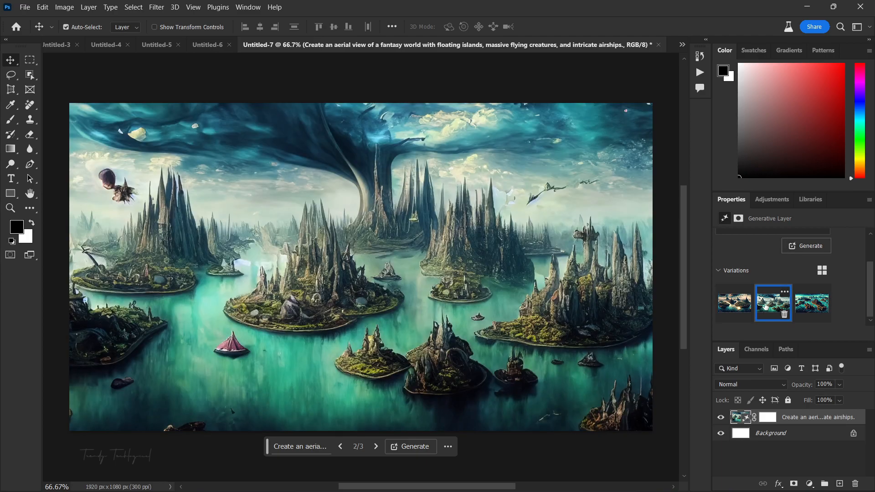
left_click(799, 303)
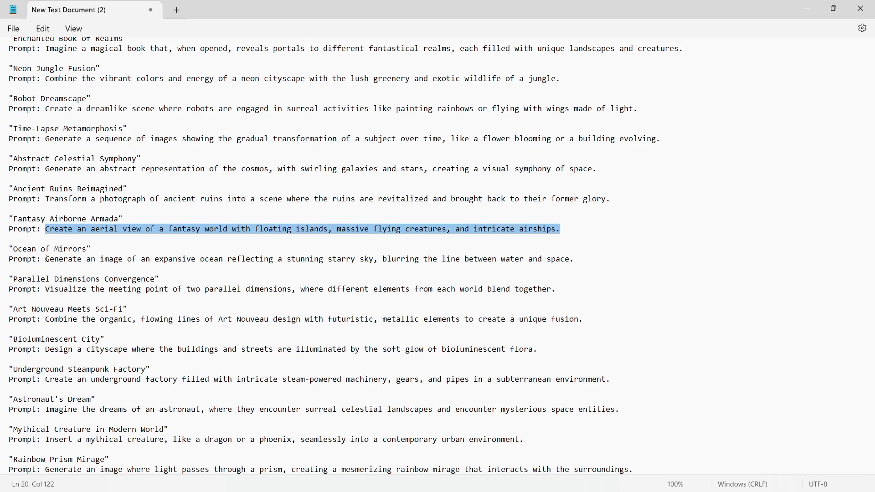
Copy the "Ocean of Mirrors" prompt text from the notes and create a new 1920 x 1080 px, 300 ppi document in Photoshop
left_click_drag(47, 259, 576, 263)
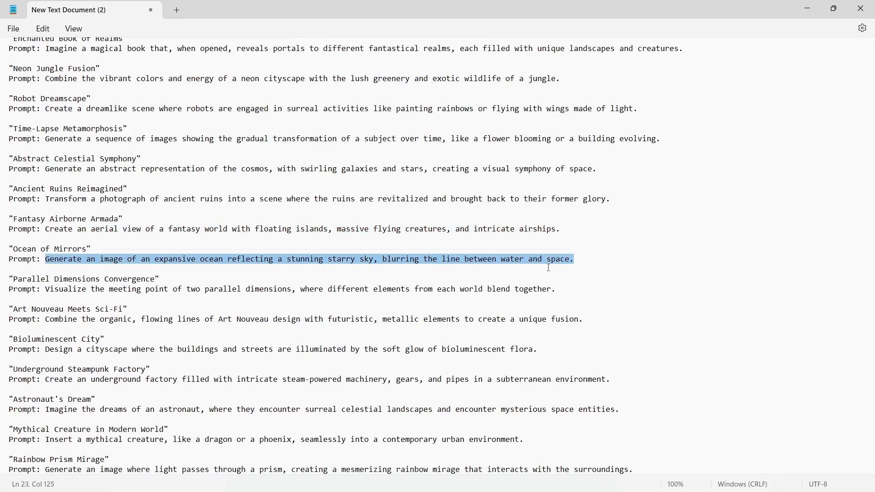
left_click(808, 8)
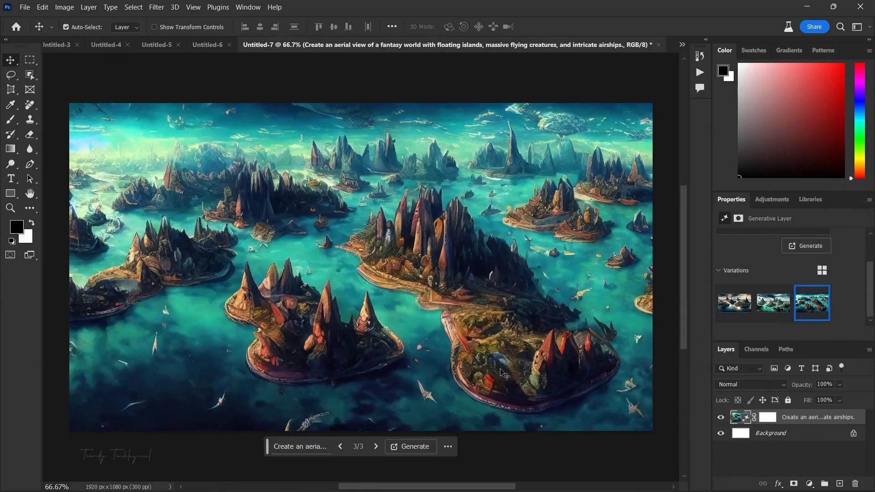
key("ctrl+n")
double_click(271, 271)
Select the entire canvas and run Generative Fill with the copied starry ocean prompt
key("ctrl+a")
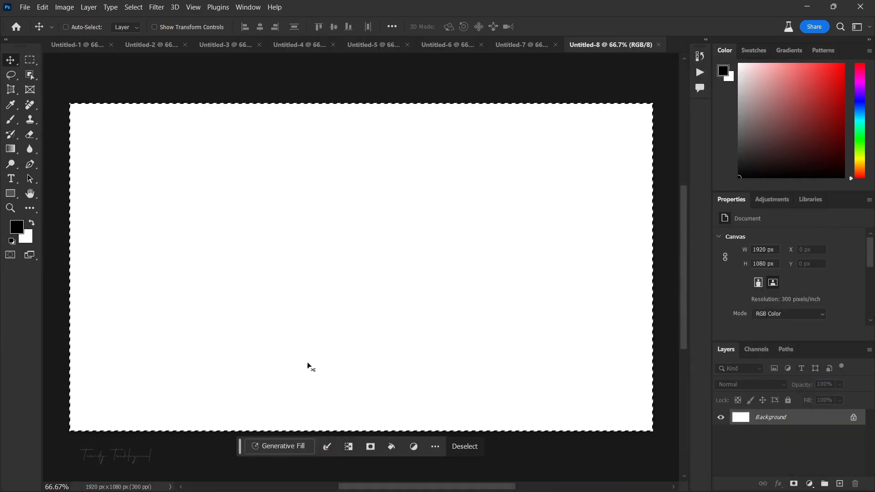
left_click(277, 446)
key("ctrl+v")
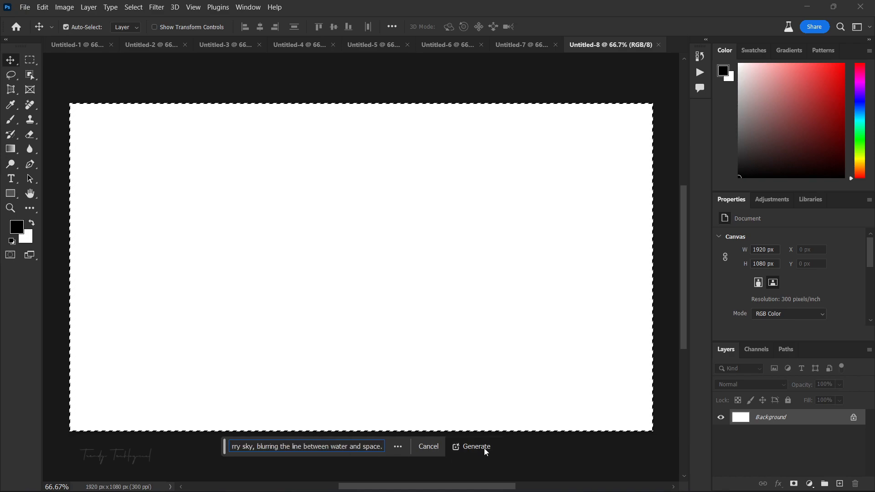
left_click(486, 451)
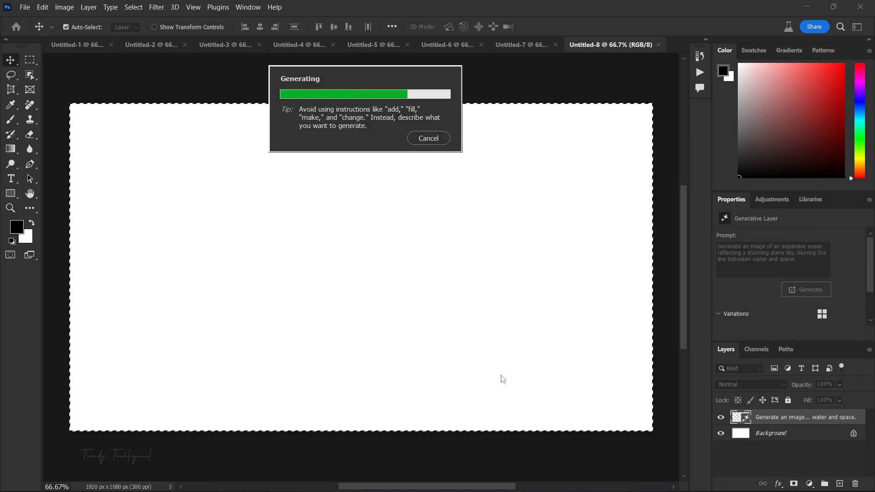
Preview the second variation of the starry ocean image and settle on the third one
scroll(764, 321, "down", 2)
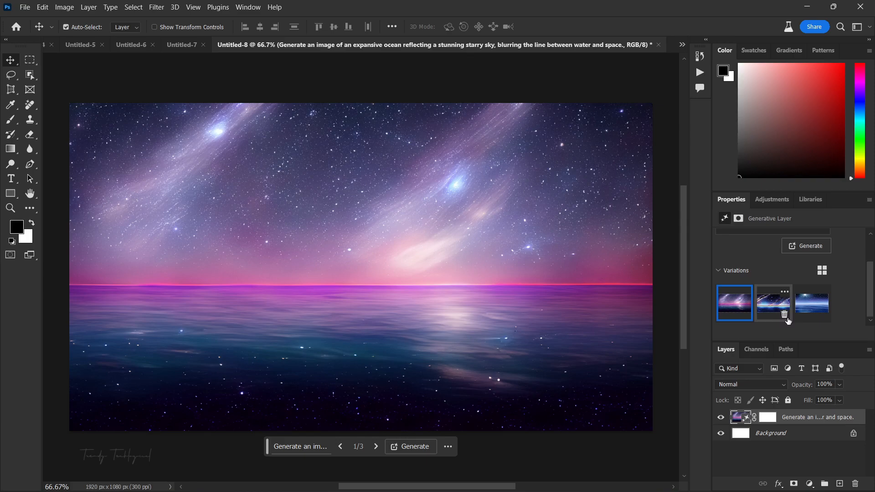
left_click(772, 304)
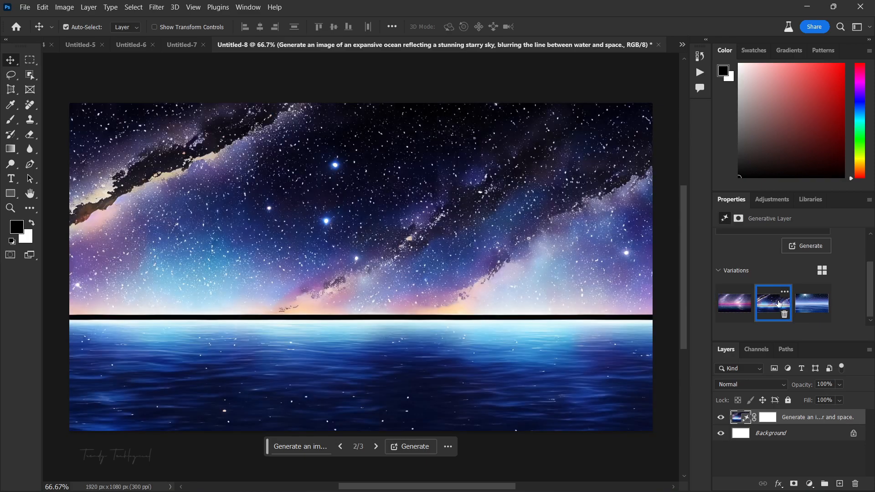
left_click(816, 305)
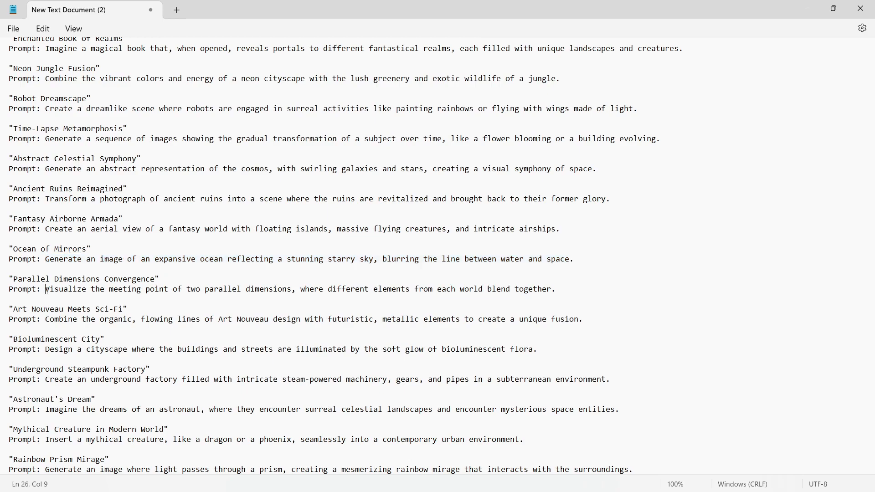
Copy the "Parallel Dimensions Convergence" prompt text from the notes and create a new 1920 x 1080 px, 300 ppi document in Photoshop
left_click_drag(46, 289, 559, 290)
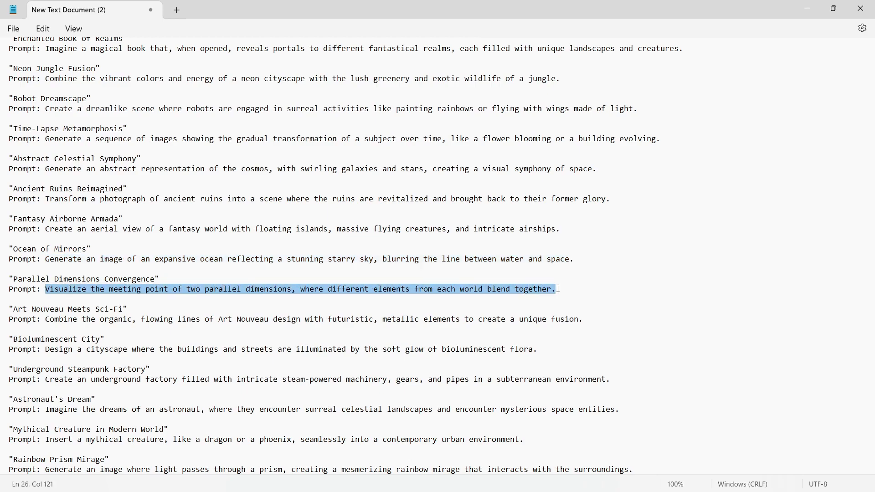
left_click(806, 4)
key("ctrl+n")
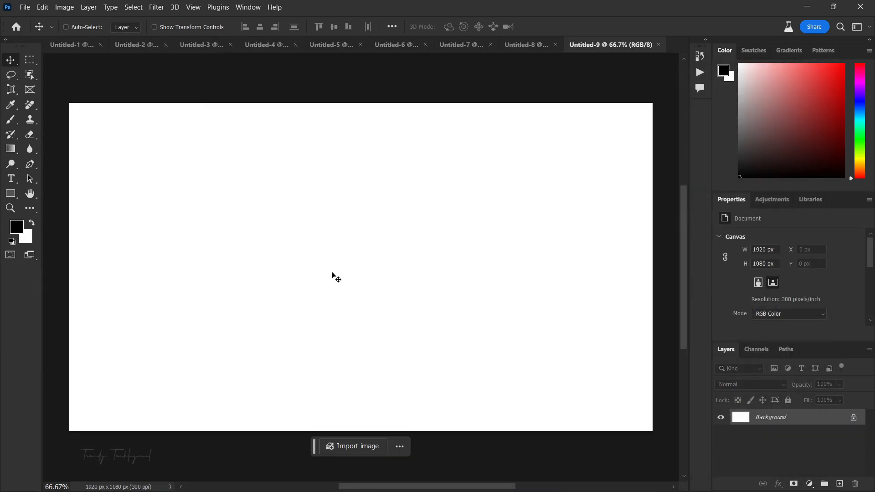
Select the entire canvas and run Generative Fill with the copied parallel dimensions prompt
key("ctrl+a")
left_click(276, 446)
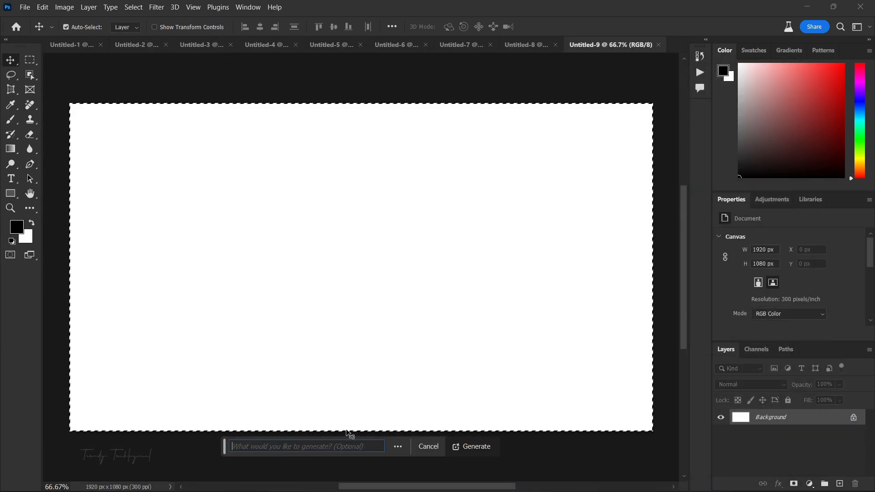
key("ctrl+v")
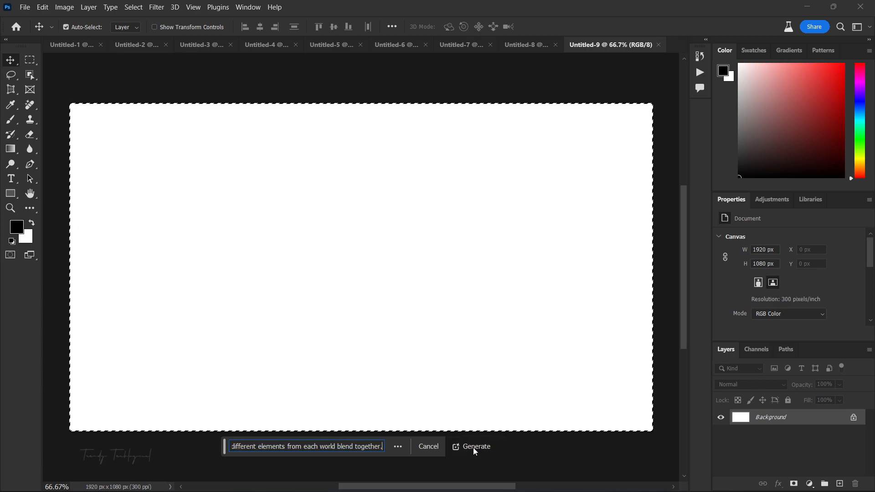
left_click(474, 448)
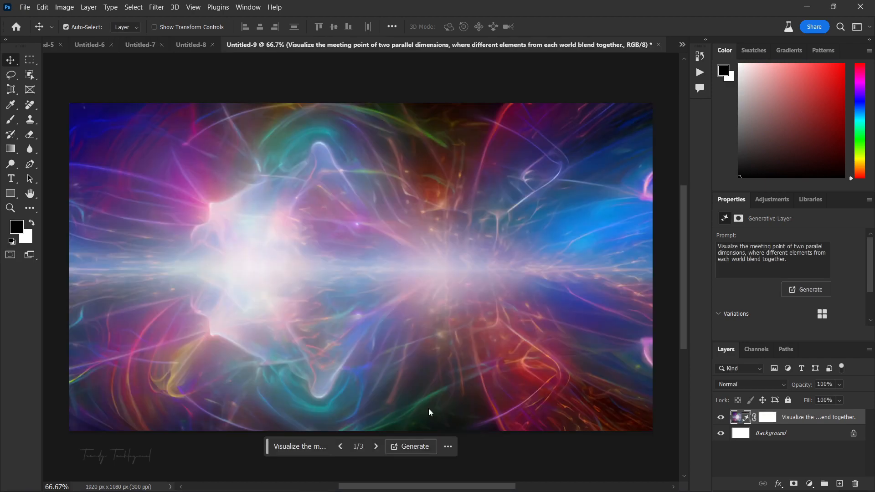
Preview the second variation of the parallel dimensions image and settle on the third one
scroll(774, 282, "down", 2)
left_click(770, 304)
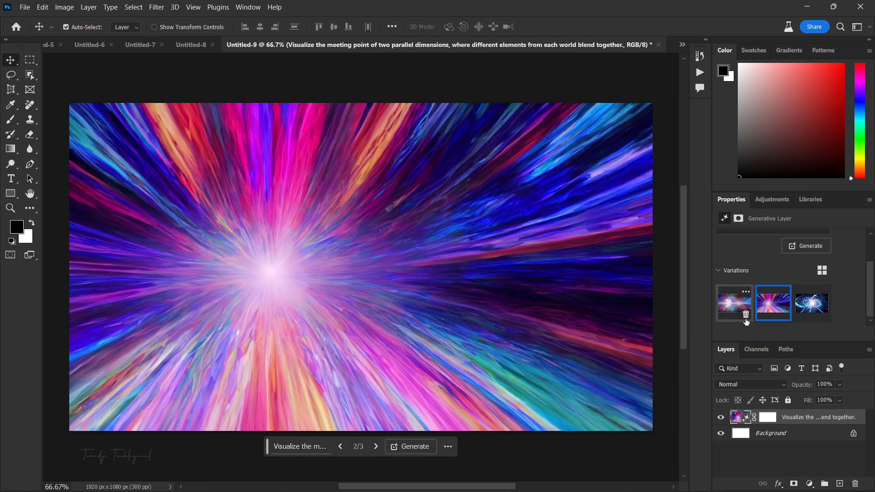
left_click(811, 305)
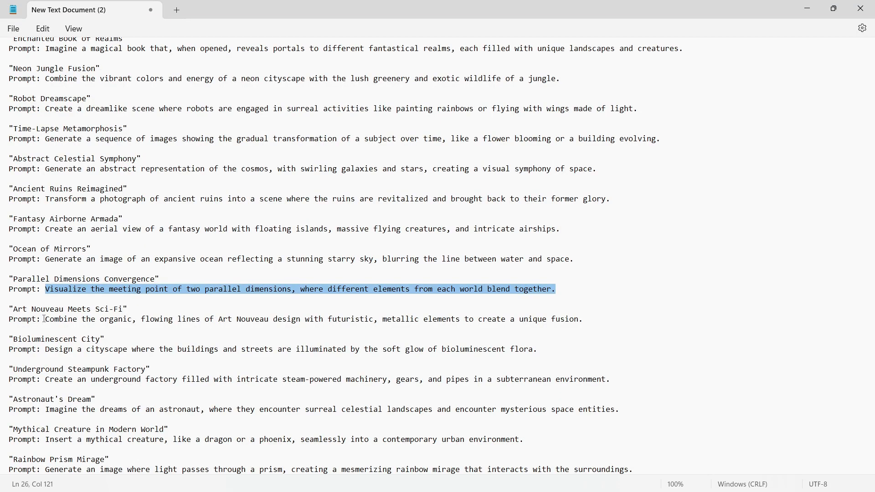
Copy the "Art Nouveau Meets Sci-Fi" prompt text from the notes and create a new 1920 x 1080 px, 300 ppi document in Photoshop
left_click_drag(45, 319, 571, 334)
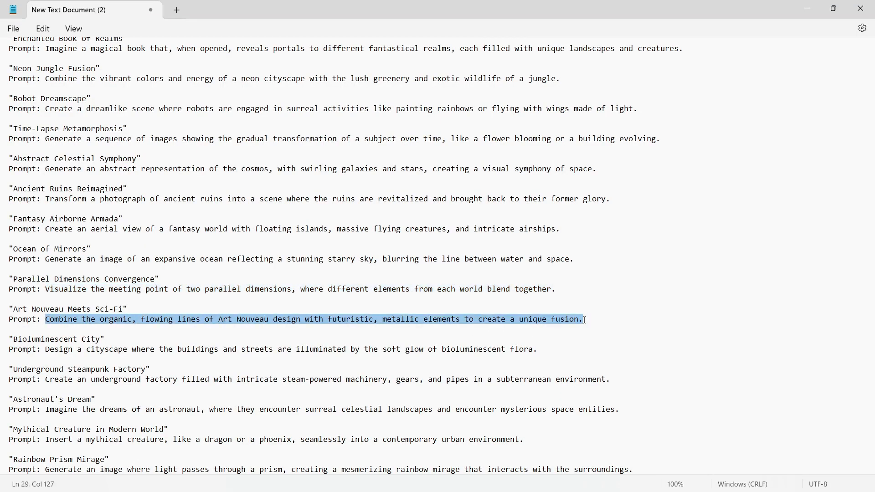
left_click(807, 8)
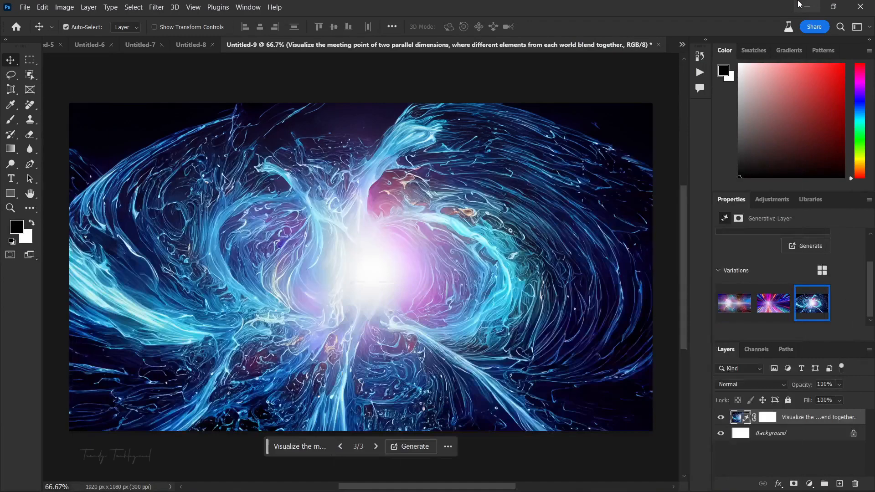
key("ctrl+n")
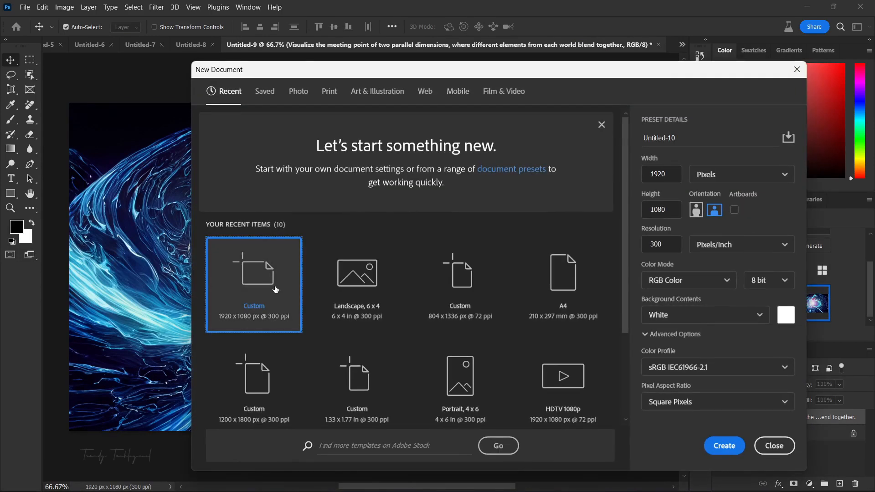
double_click(263, 268)
Select the entire canvas and run Generative Fill with the copied Art Nouveau and futuristic metal prompt
key("ctrl+a")
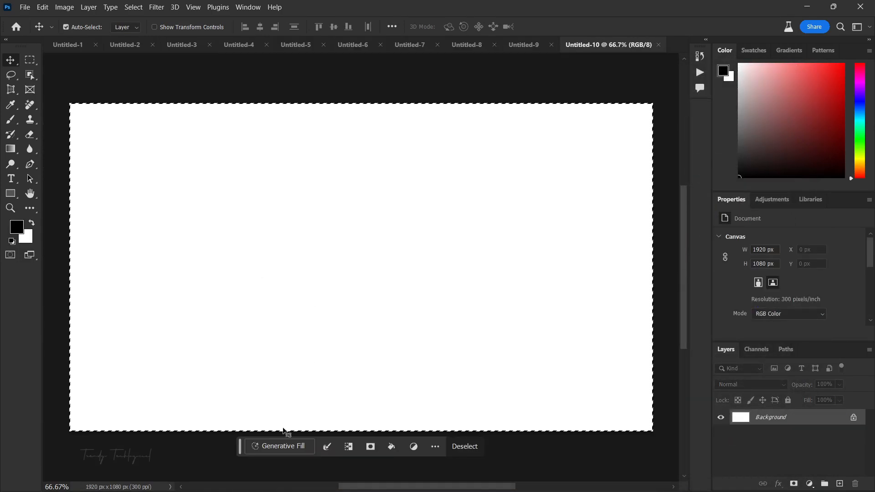
left_click(292, 446)
key("ctrl+v")
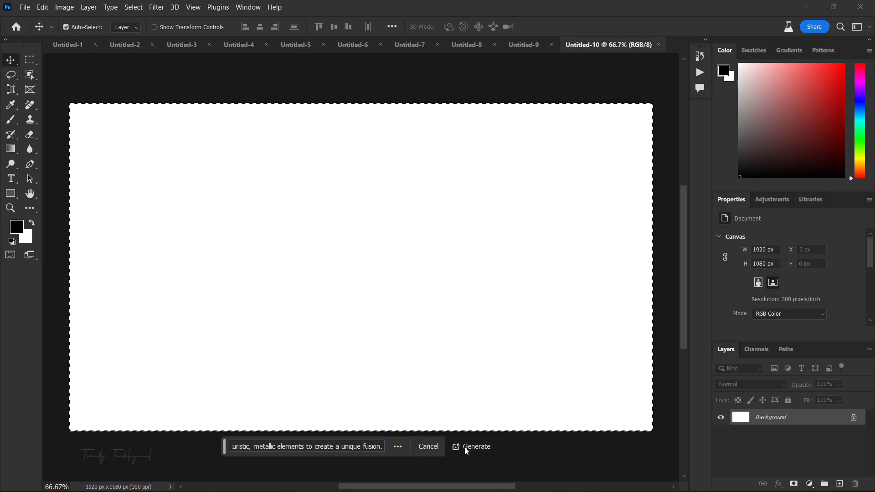
left_click(470, 451)
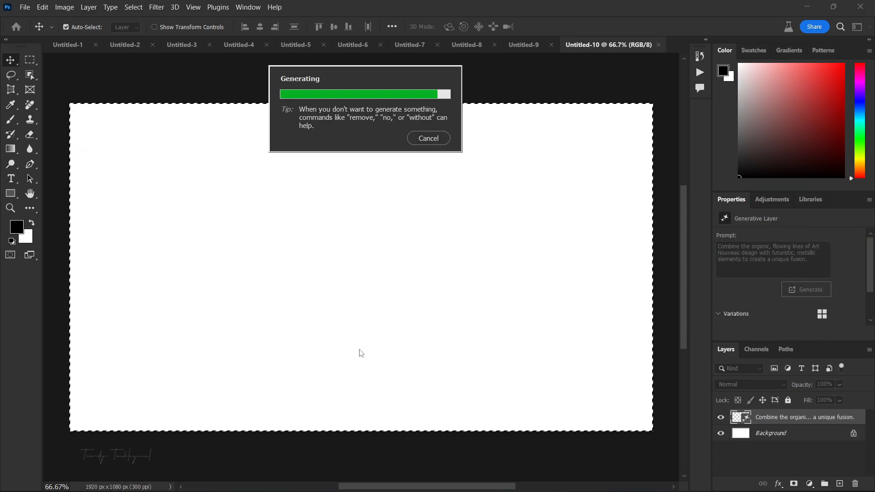
Preview the second variation of the Art Nouveau and futuristic metal image and settle on the third one
scroll(816, 292, "down", 2)
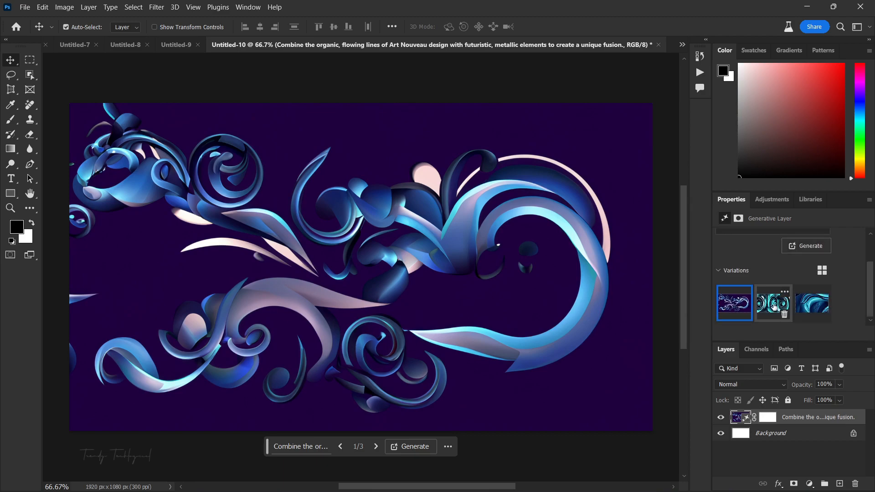
left_click(773, 304)
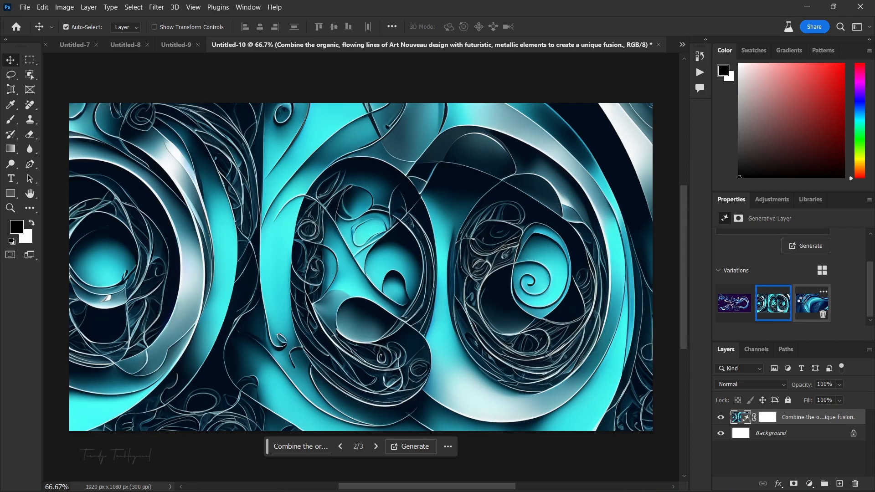
left_click(813, 303)
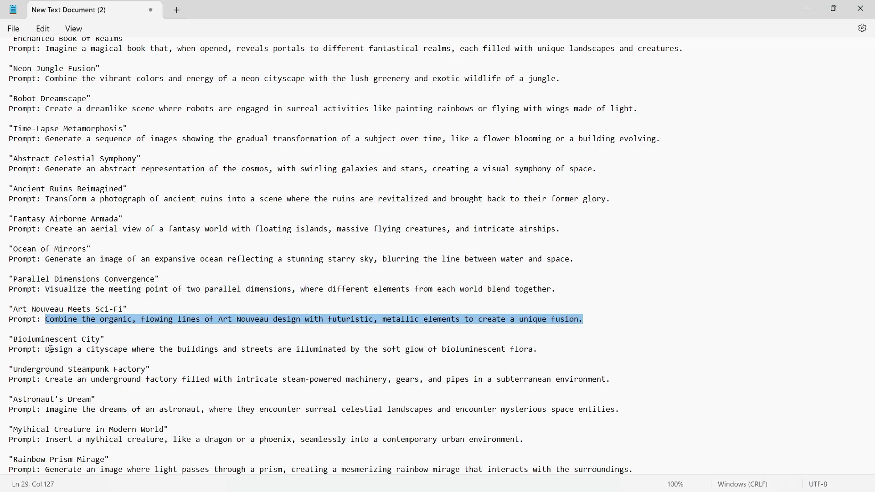
Copy the "Bioluminescent City" prompt text from the notes and create a new 1920 x 1080 px, 300 ppi document in Photoshop
left_click_drag(45, 349, 554, 347)
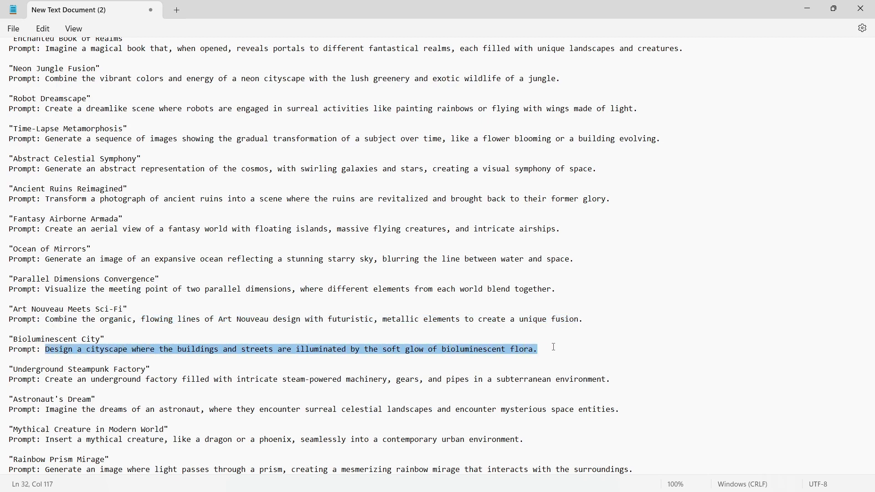
left_click(807, 8)
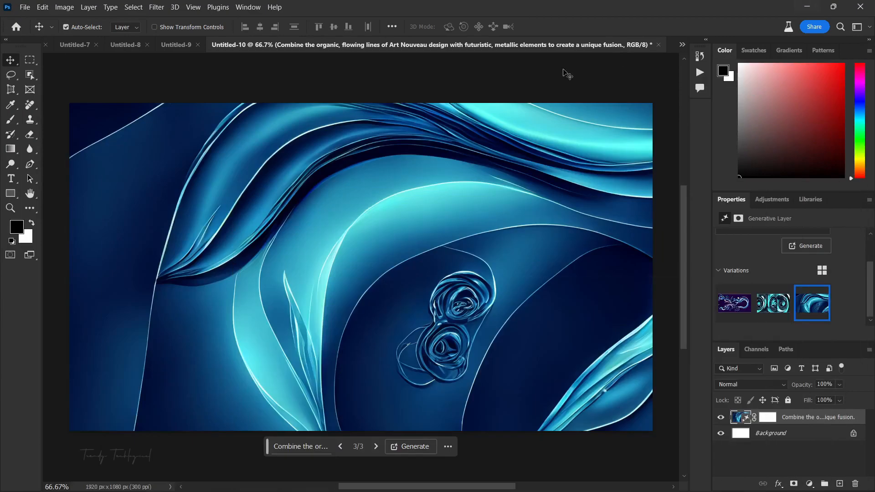
key("ctrl+n")
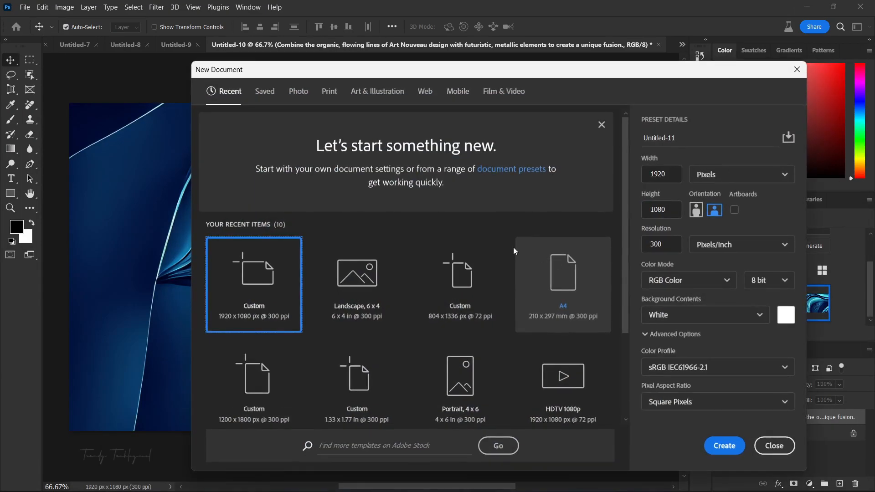
double_click(235, 268)
Select the entire canvas and run Generative Fill with the copied bioluminescent cityscape prompt
key("ctrl+a")
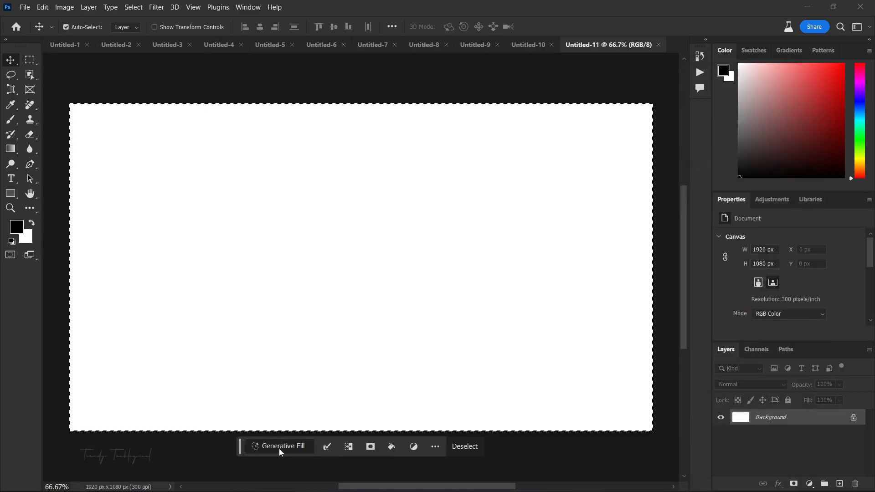
left_click(281, 447)
key("ctrl+v")
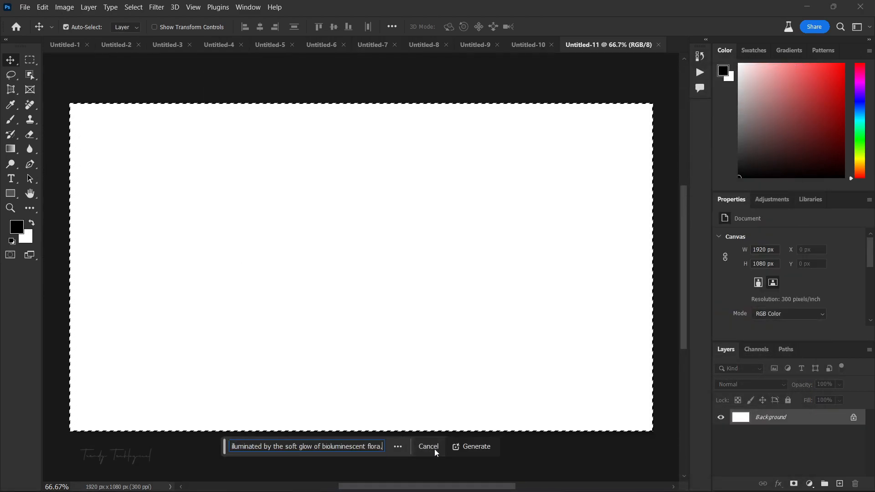
left_click(471, 446)
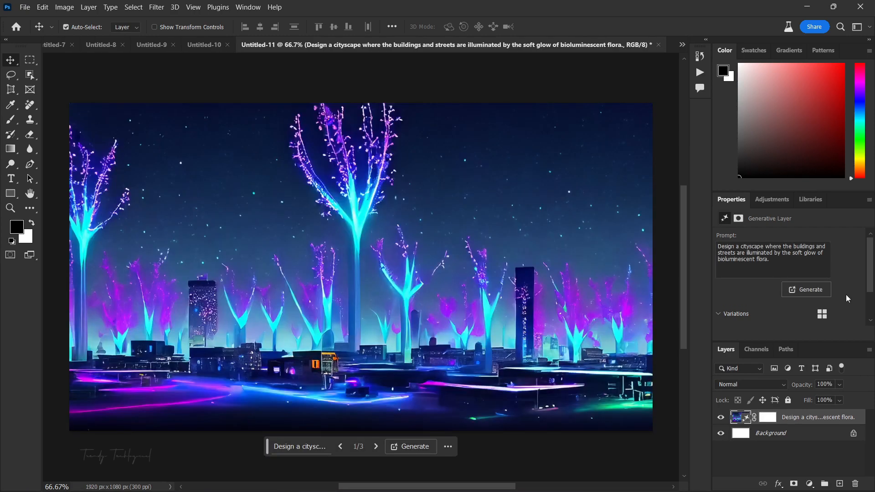
Compare the variations of the bioluminescent cityscape and settle on the third one
scroll(869, 318, "down", 7)
scroll(766, 293, "down", 3)
scroll(510, 263, "up", 3)
scroll(511, 263, "up", 4)
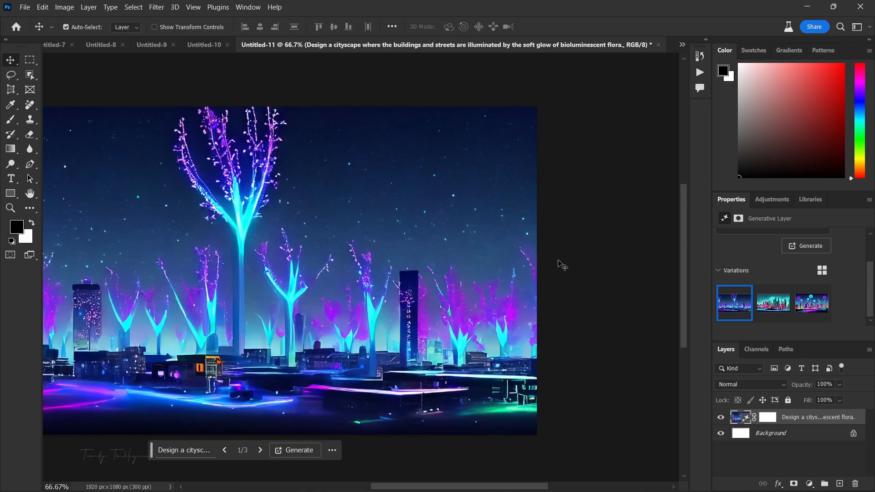
scroll(554, 262, "down", 3)
scroll(336, 263, "up", 1)
left_click_drag(318, 258, 418, 251)
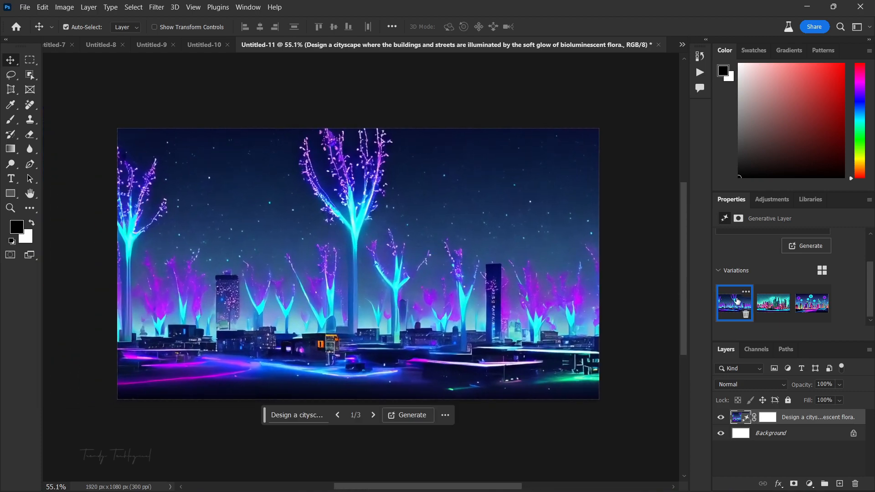
left_click(766, 307)
left_click(806, 304)
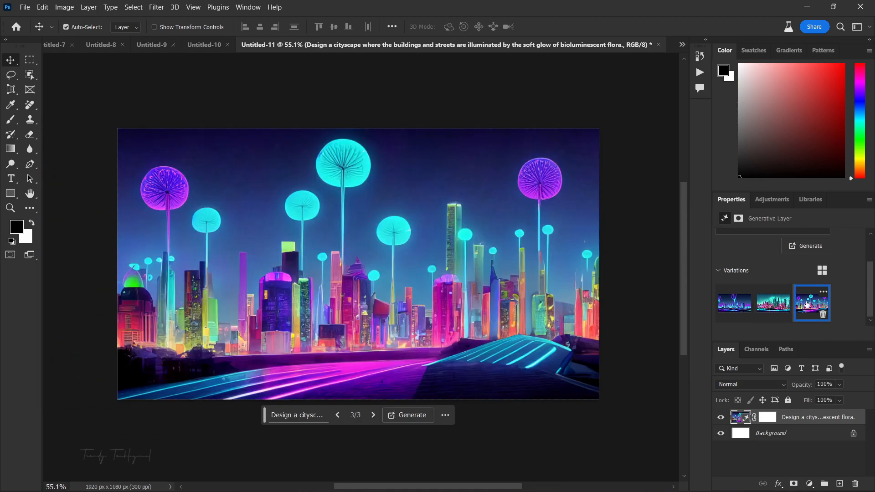
scroll(607, 303, "up", 1)
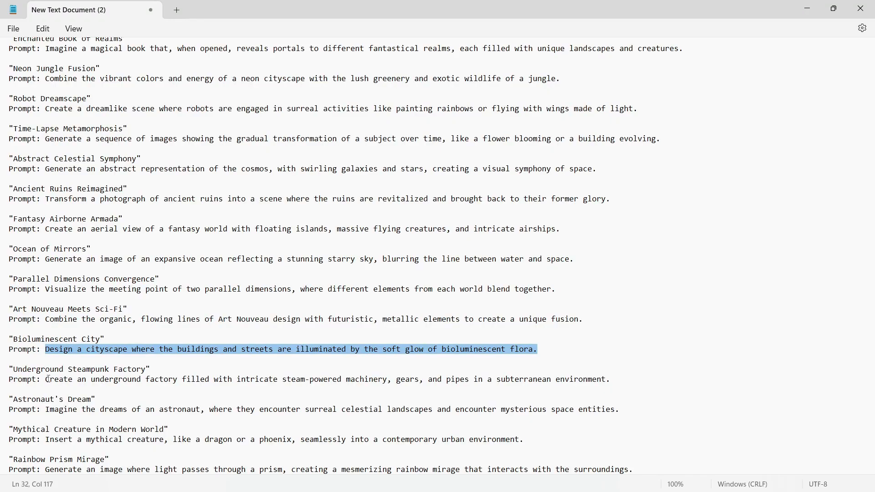
Copy the "Underground Steampunk Factory" prompt text from the notes and create a new 1920 x 1080 px, 300 ppi document in Photoshop
left_click_drag(47, 379, 622, 376)
key("ctrl+c")
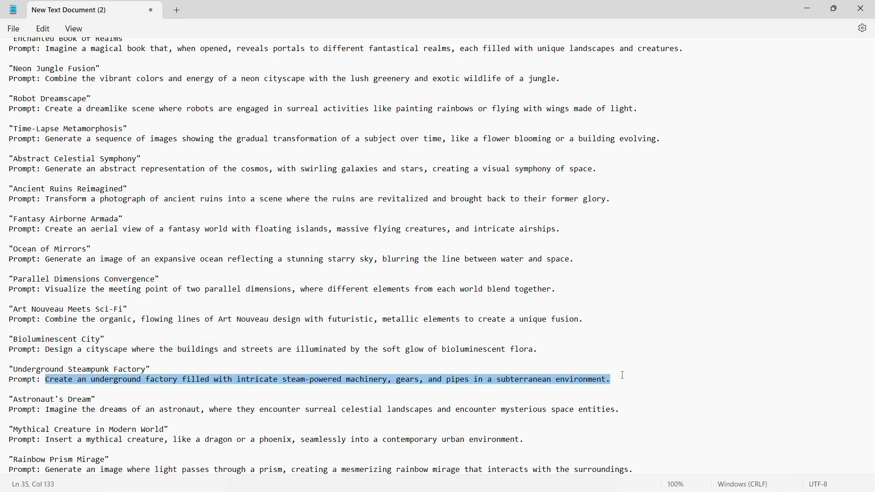
left_click(807, 8)
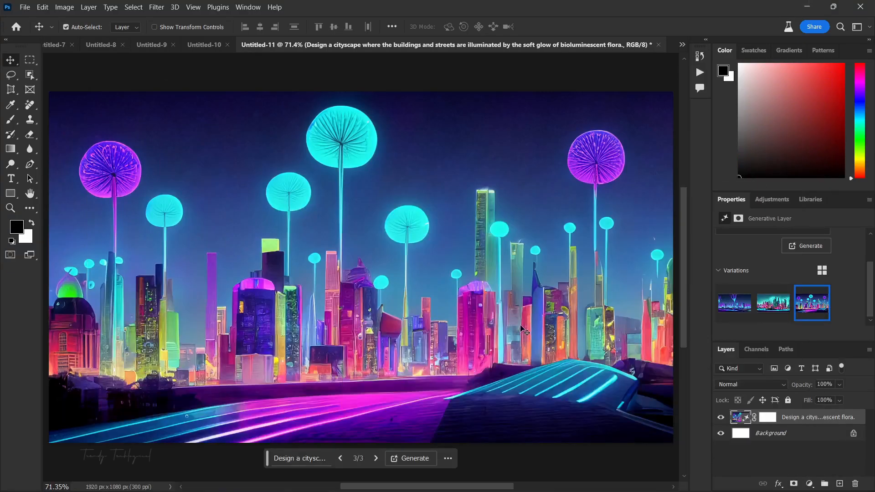
key("ctrl+n")
key("Return")
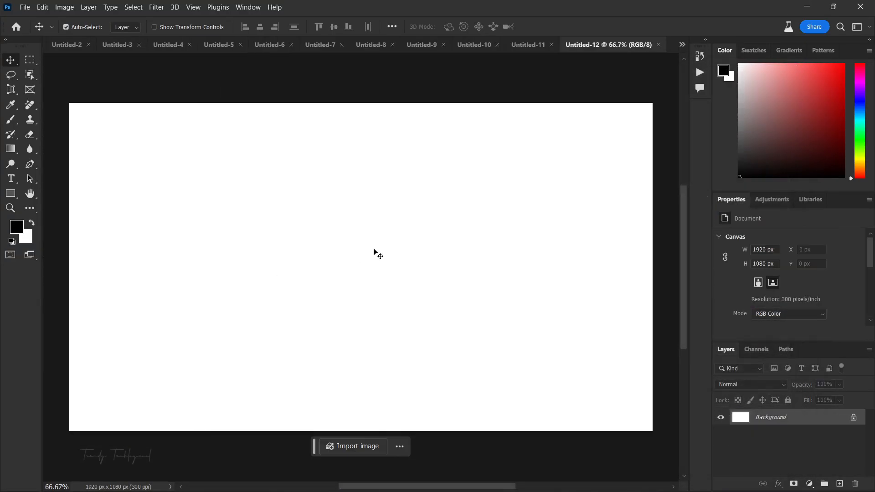
Fill the entire canvas using Generative Fill with the copied underground factory prompt and choose the third variation
key("ctrl+a")
left_click(276, 447)
key("ctrl+v")
left_click(471, 447)
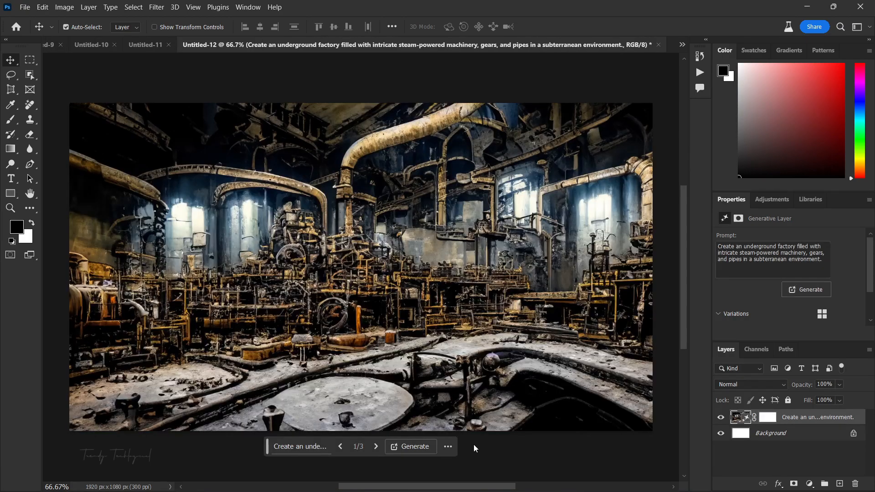
left_click(766, 307)
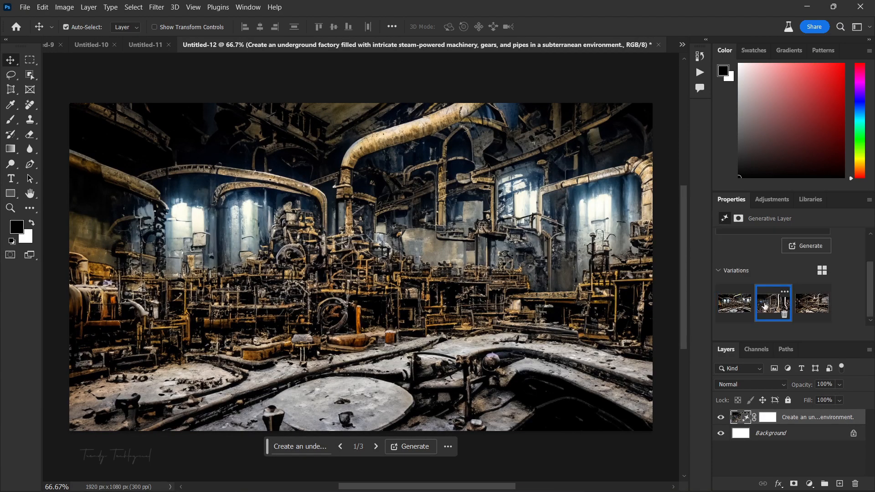
left_click(804, 311)
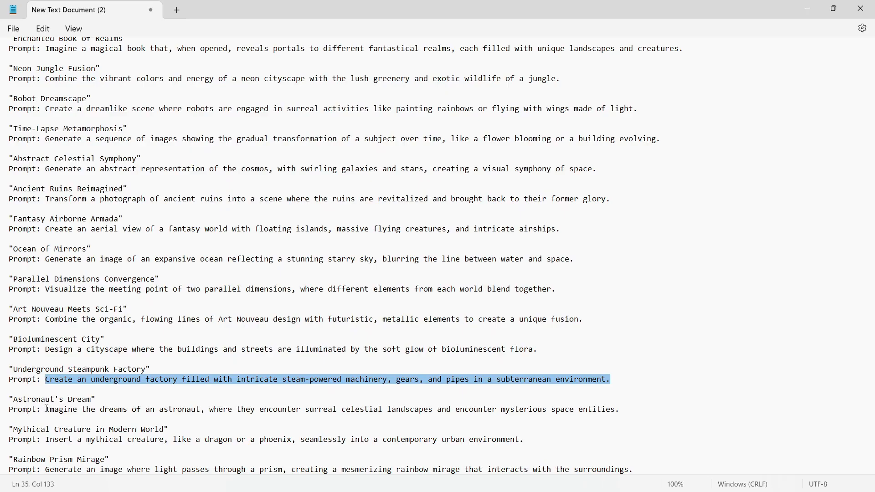
Copy the "Astronaut's Dream" prompt text from the notes and create a new 1920 x 1080 px, 300 ppi document in Photoshop
left_click_drag(47, 408, 639, 410)
key("ctrl+c")
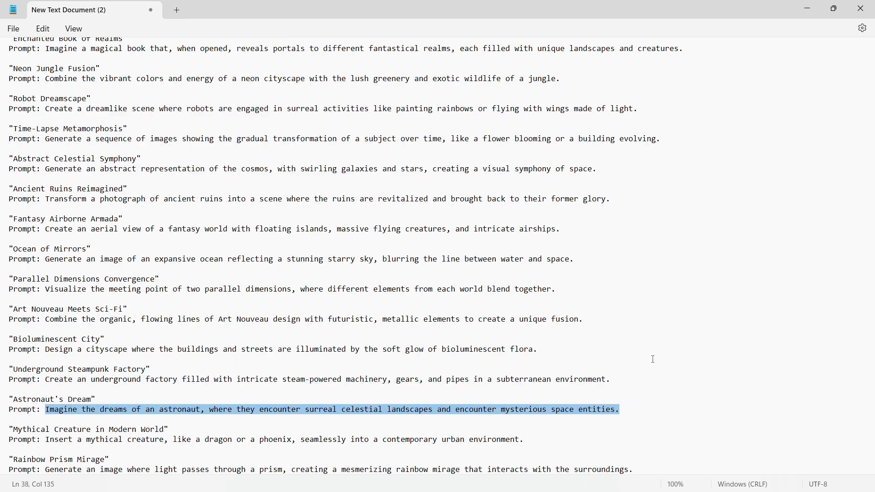
left_click(807, 8)
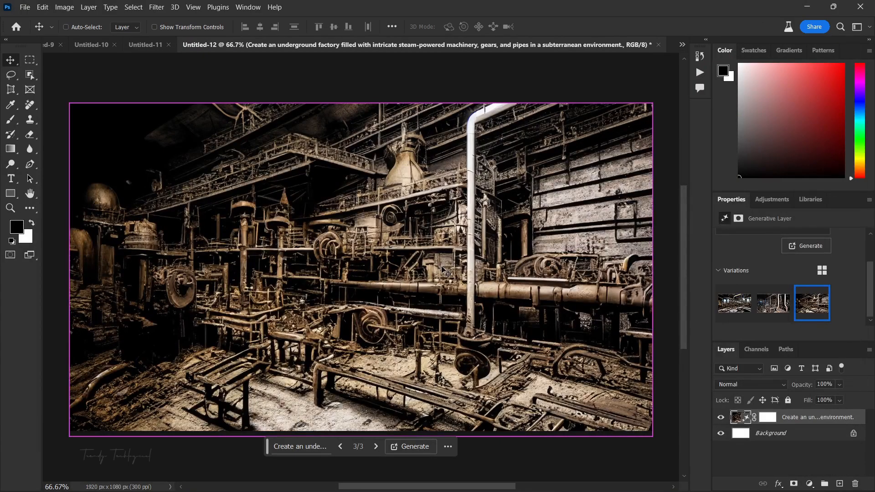
key("ctrl+n")
double_click(240, 271)
Select the entire canvas and run Generative Fill with the copied astronaut's dreams prompt
key("ctrl+a")
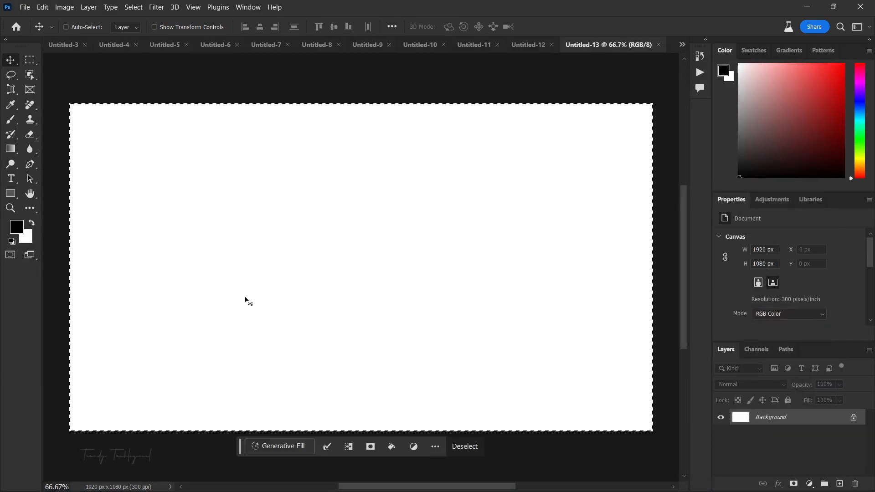
left_click(283, 451)
key("ctrl+v")
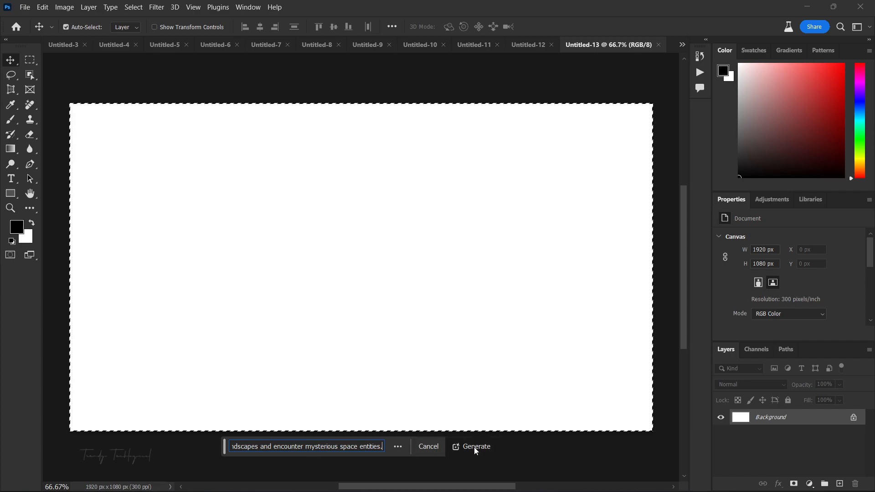
left_click(474, 446)
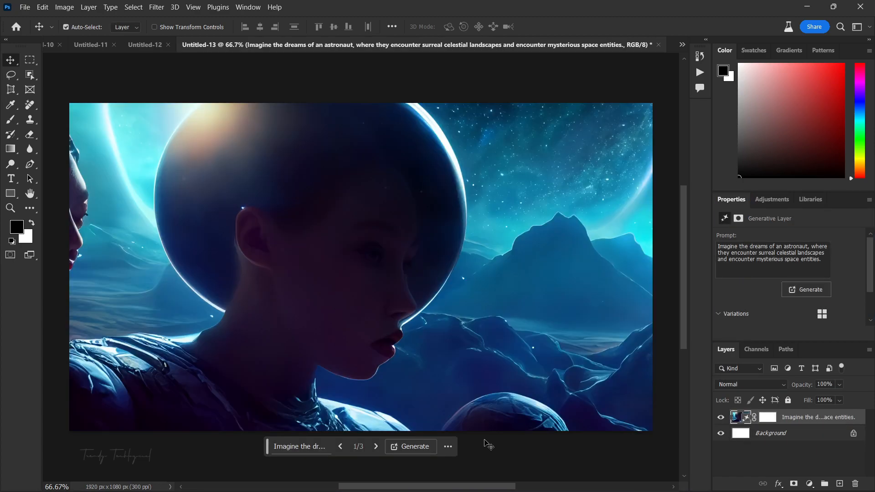
Preview the second variation of the astronaut's dream image and settle on the third one
scroll(780, 259, "down", 2)
left_click(769, 301)
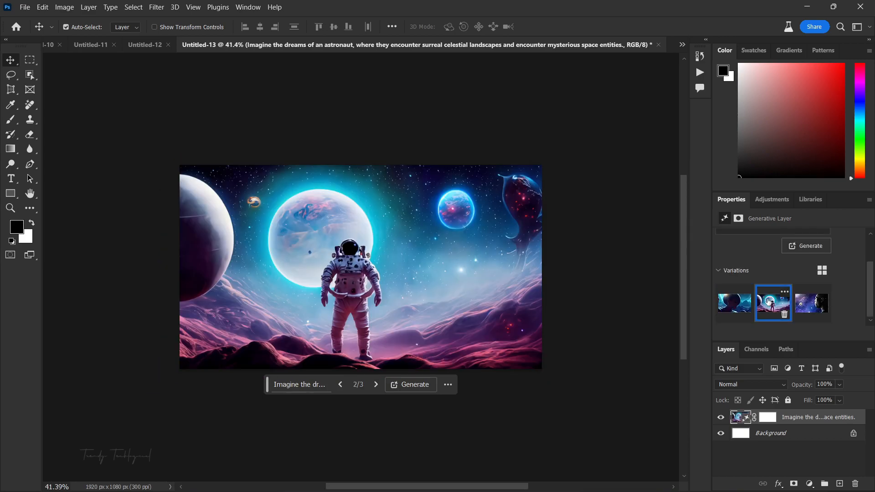
left_click(812, 303)
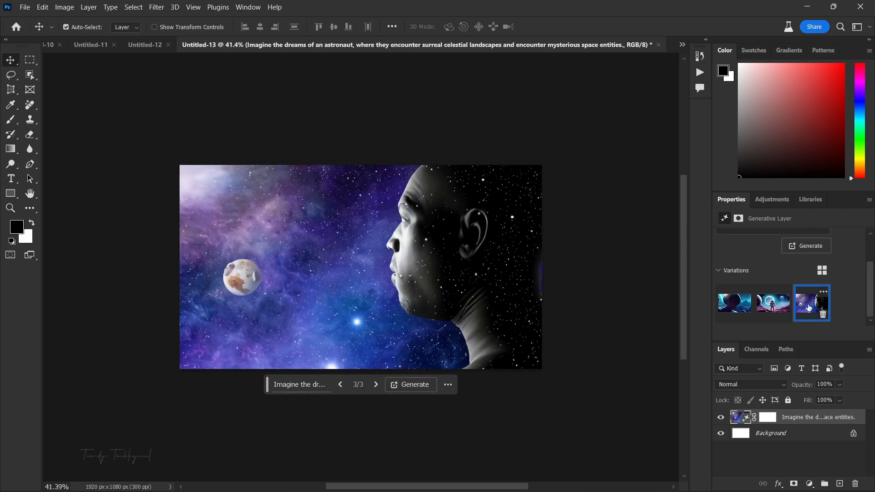
scroll(565, 270, "up", 3)
scroll(565, 270, "up", 2)
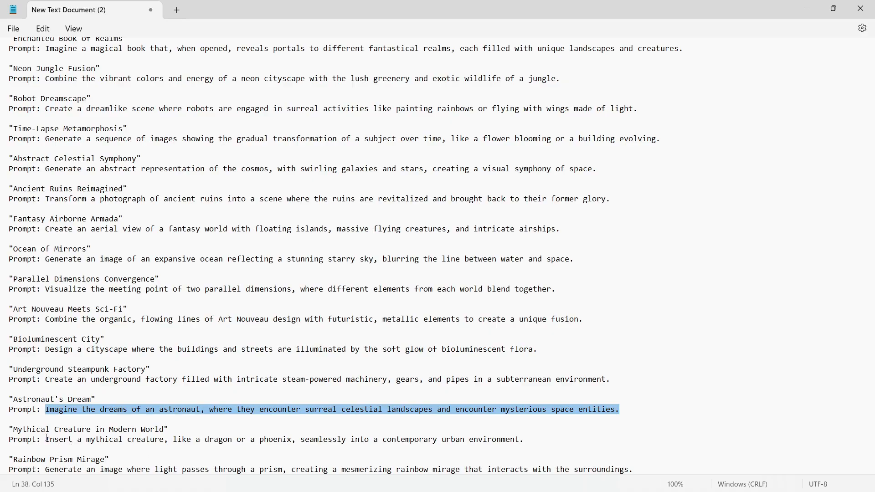
Copy the "Mythical Creature in Modern World" prompt text from the notes and create a new 1920 x 1080 px, 300 ppi document in Photoshop
left_click_drag(47, 438, 538, 441)
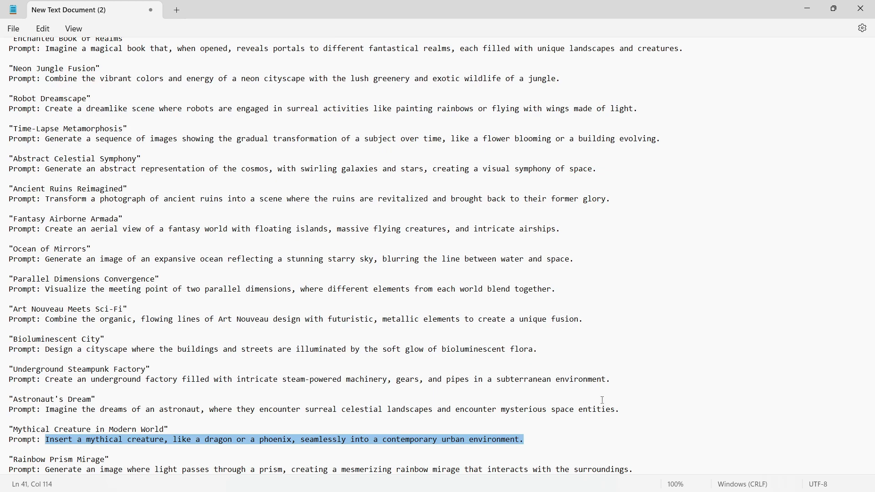
left_click(808, 9)
key("ctrl+n")
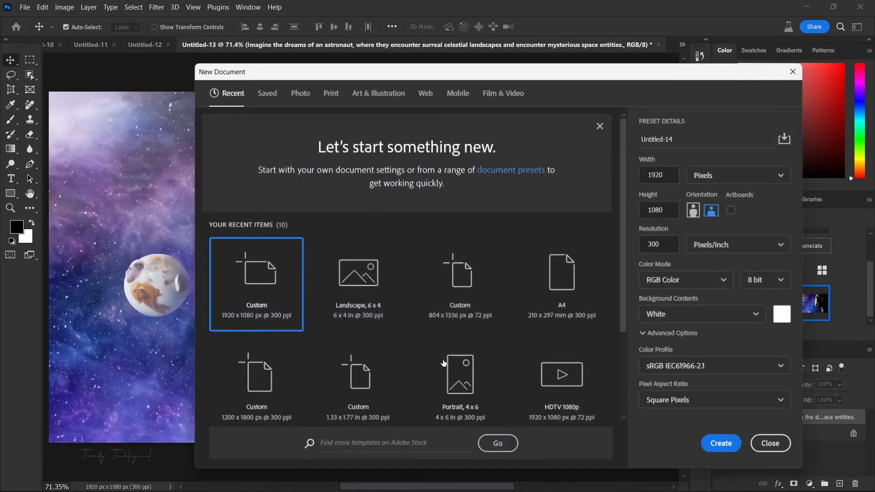
double_click(289, 274)
Select the entire canvas and run Generative Fill with the copied mythical creature prompt
key("ctrl+a")
left_click(280, 446)
key("ctrl+v")
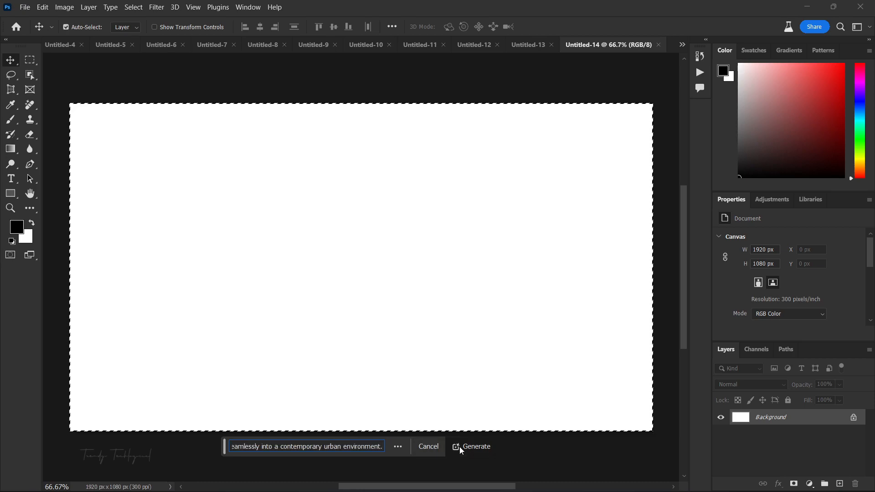
left_click(459, 446)
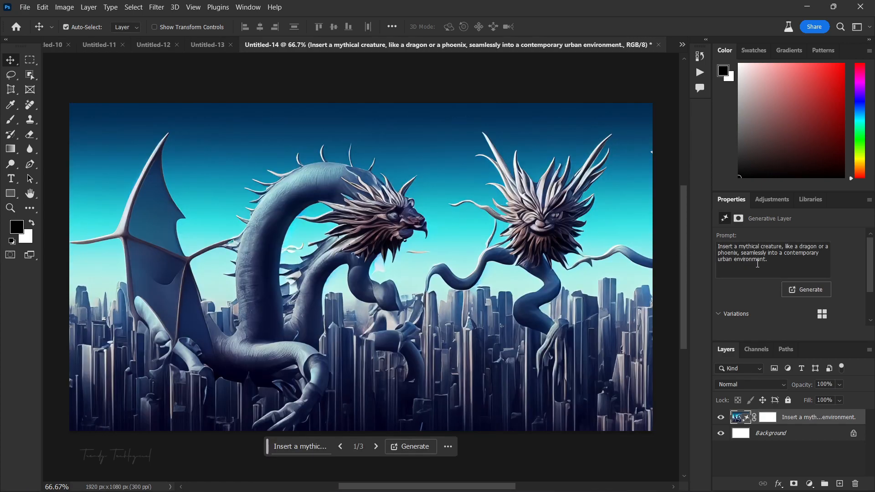
Preview the second variation of the mythical creature image and settle on the third one
scroll(805, 306, "down", 3)
left_click(775, 315)
left_click(806, 304)
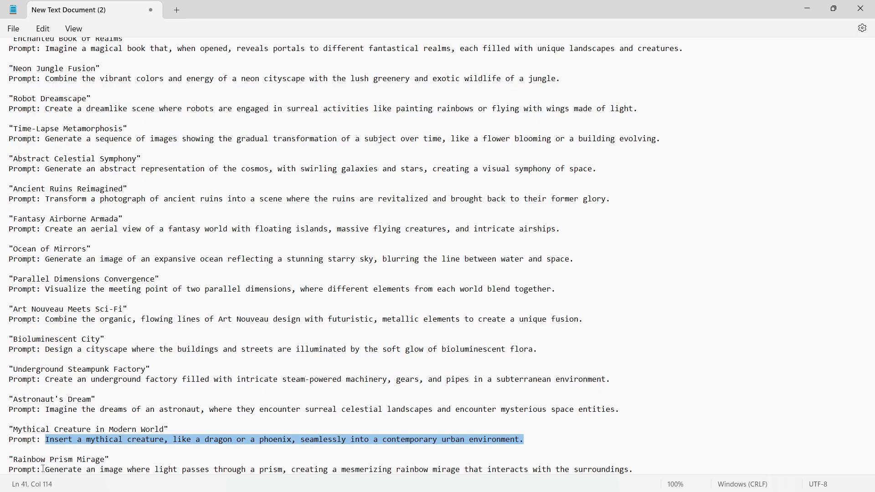
Copy the "Rainbow Prism Mirage" prompt text from the notes and create a new 1920 x 1080 px, 300 ppi document in Photoshop
left_click_drag(43, 468, 643, 465)
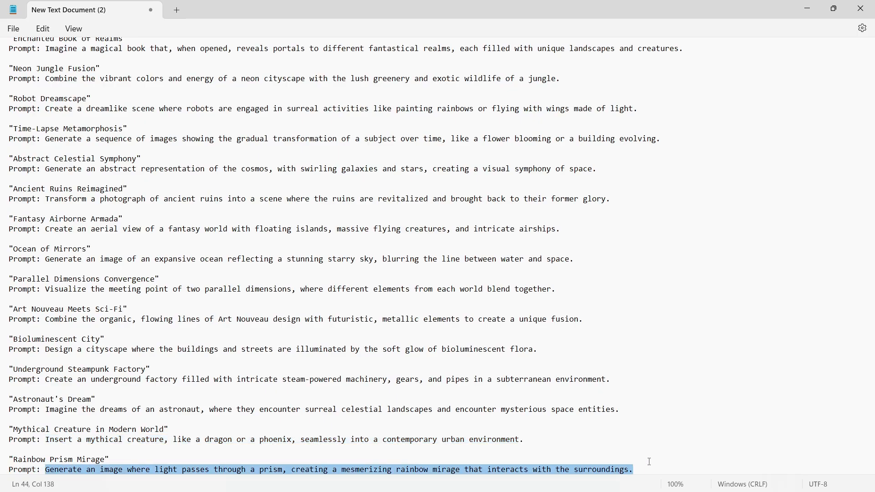
left_click(805, 7)
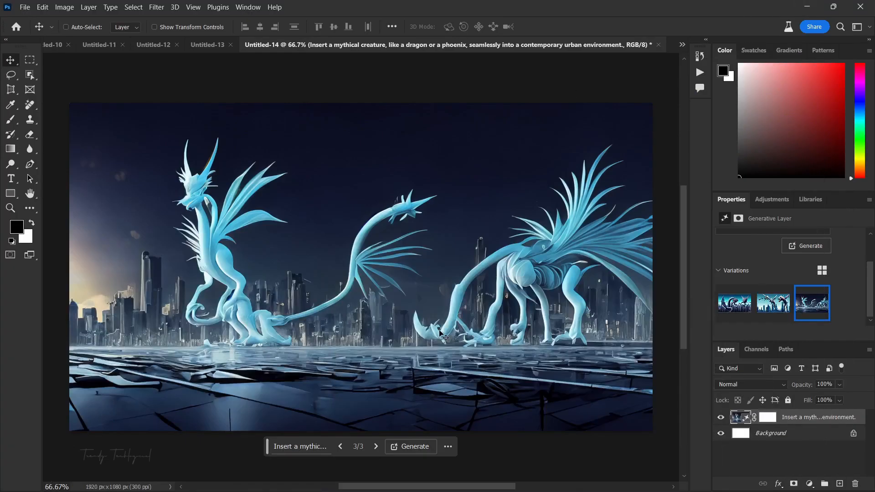
key("ctrl+n")
double_click(248, 276)
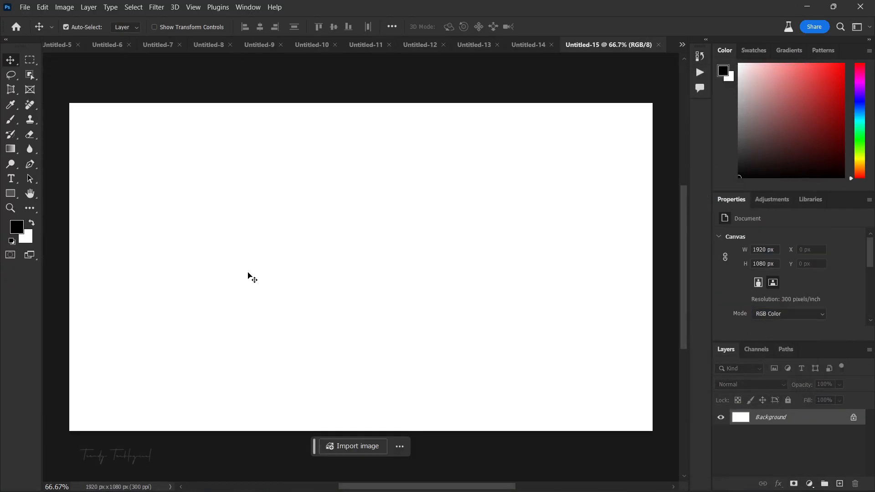
Select the entire canvas and run Generative Fill with the copied prism and rainbow mirage prompt
key("ctrl+a")
left_click(283, 447)
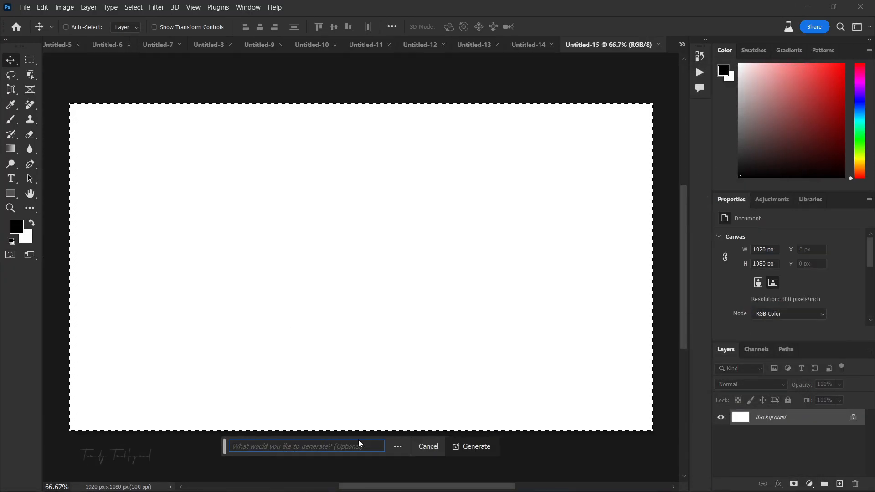
left_click(464, 450)
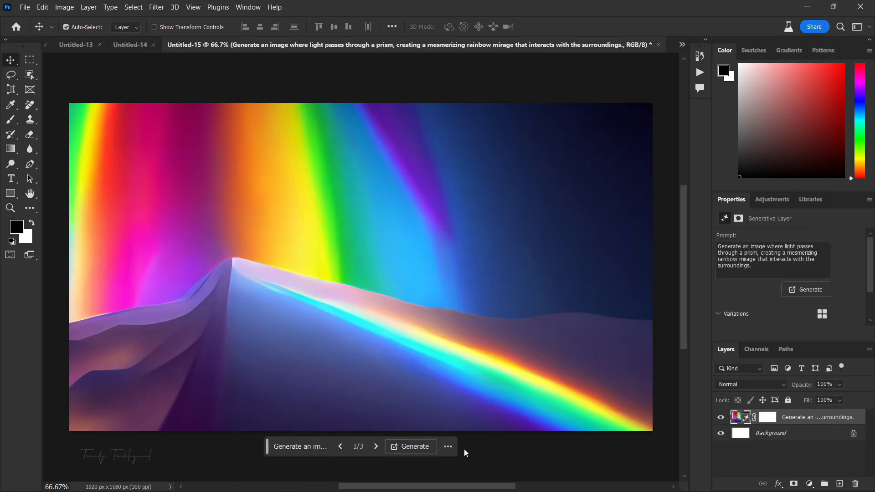
Preview the second variation of the rainbow prism image and settle on the third one
scroll(755, 306, "down", 2)
left_click(766, 305)
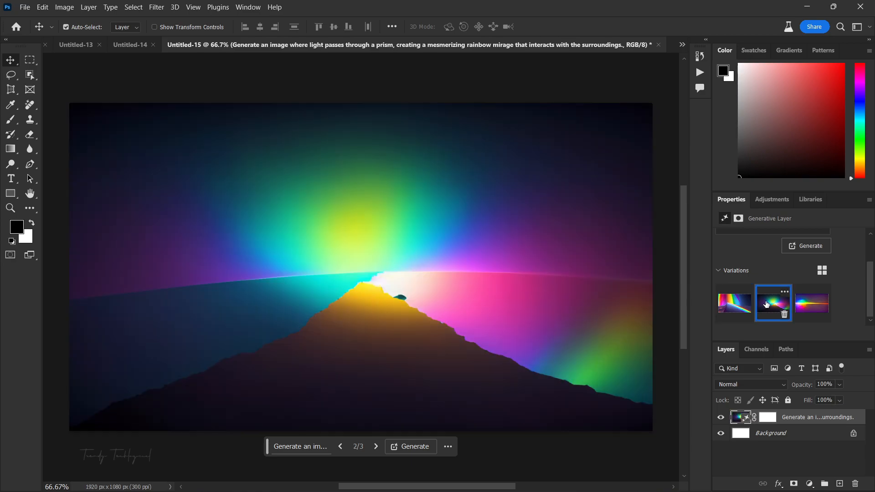
left_click(804, 307)
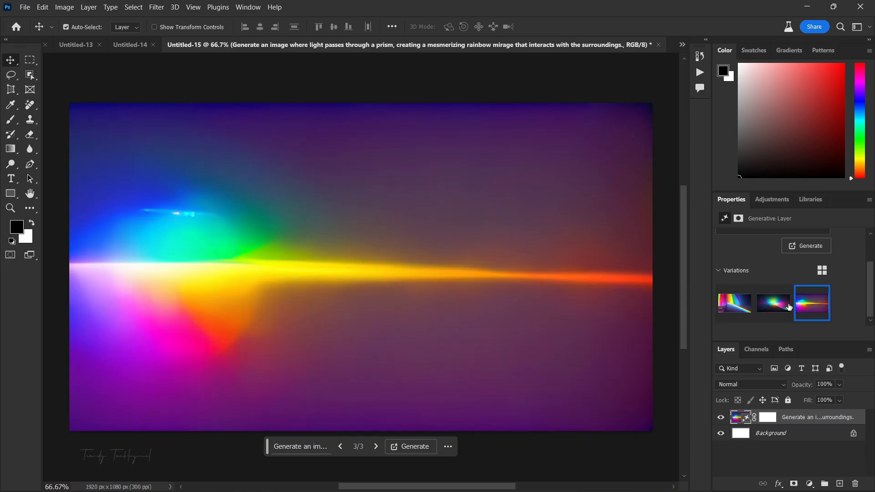